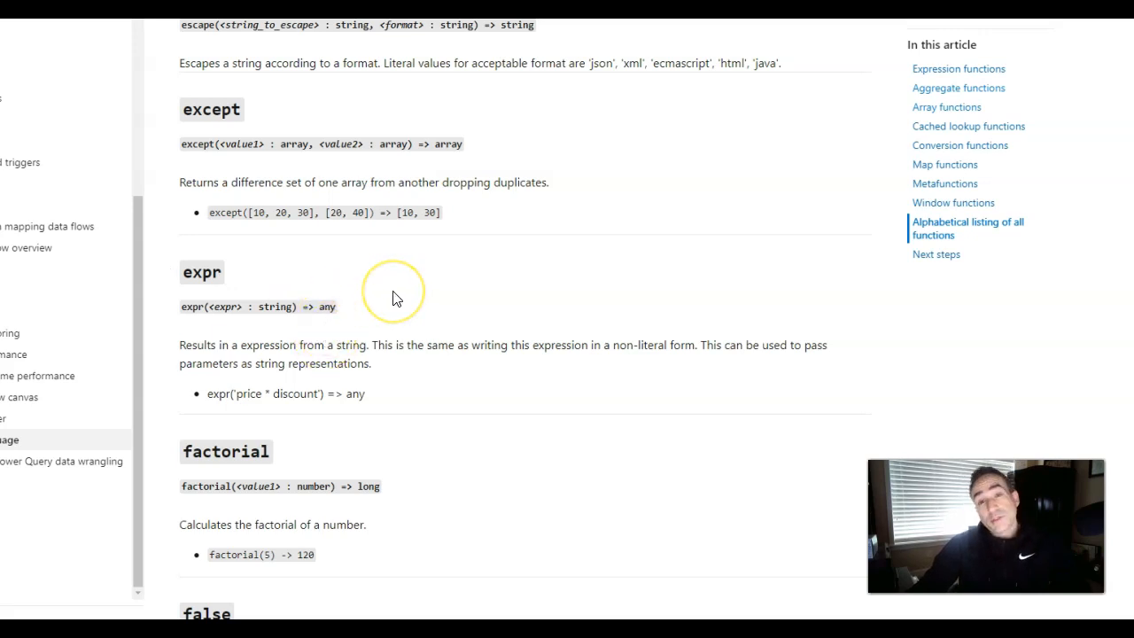
Step: Switch to the dynaExpression data flow in Azure Data Factory and examine the Filter1 condition in the expression builder
key("ctrl+Tab")
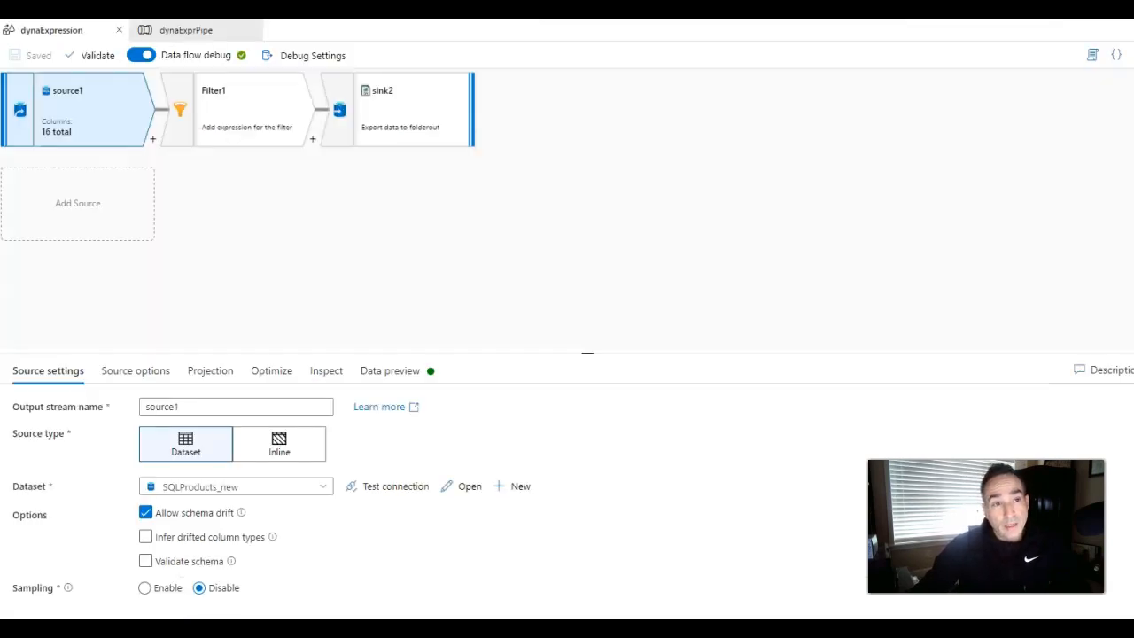
left_click(591, 264)
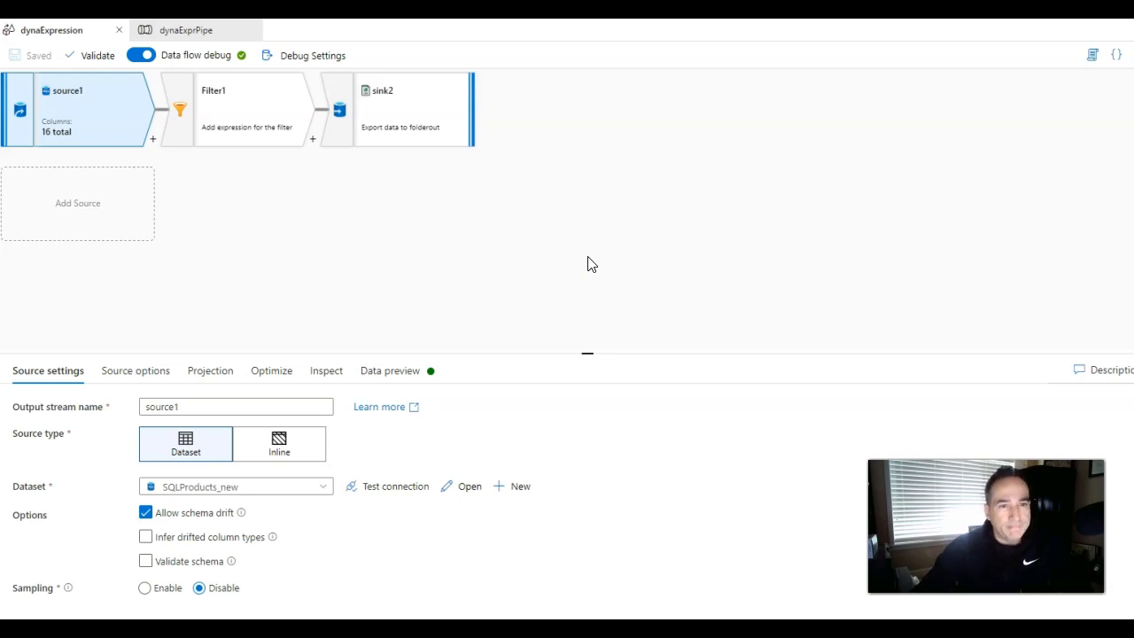
left_click(231, 121)
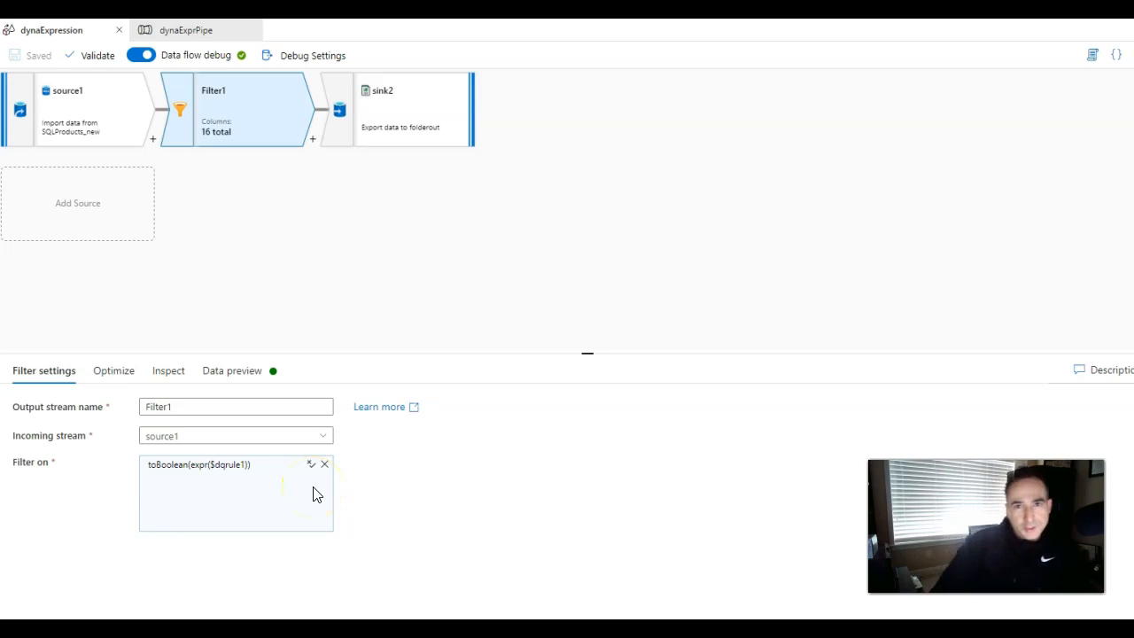
left_click(288, 496)
left_click(229, 540)
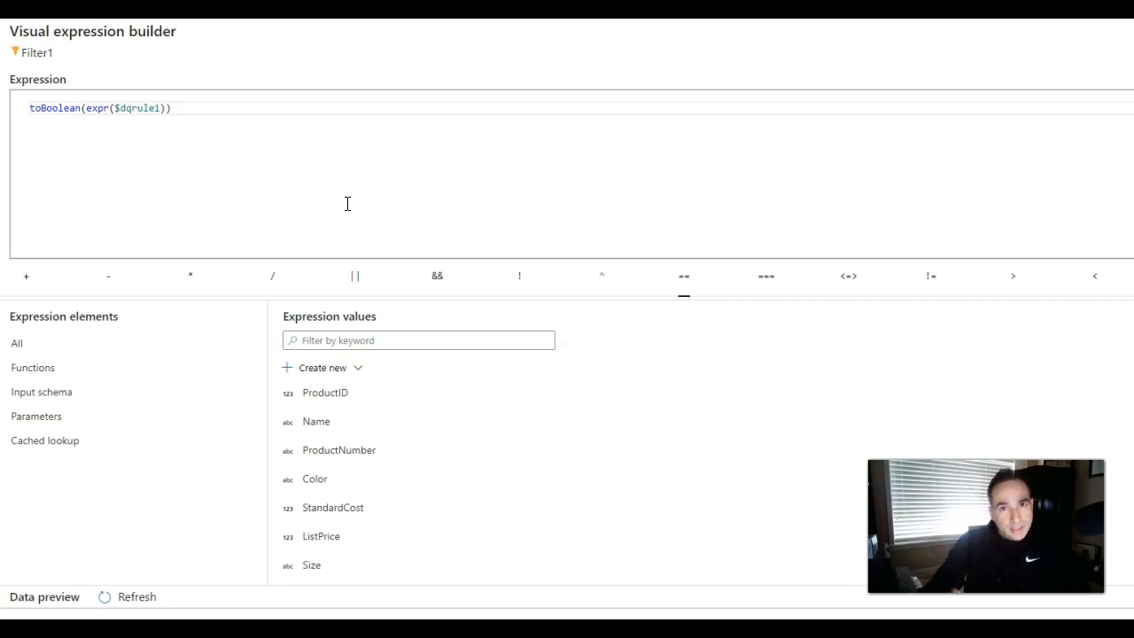
left_click(340, 201)
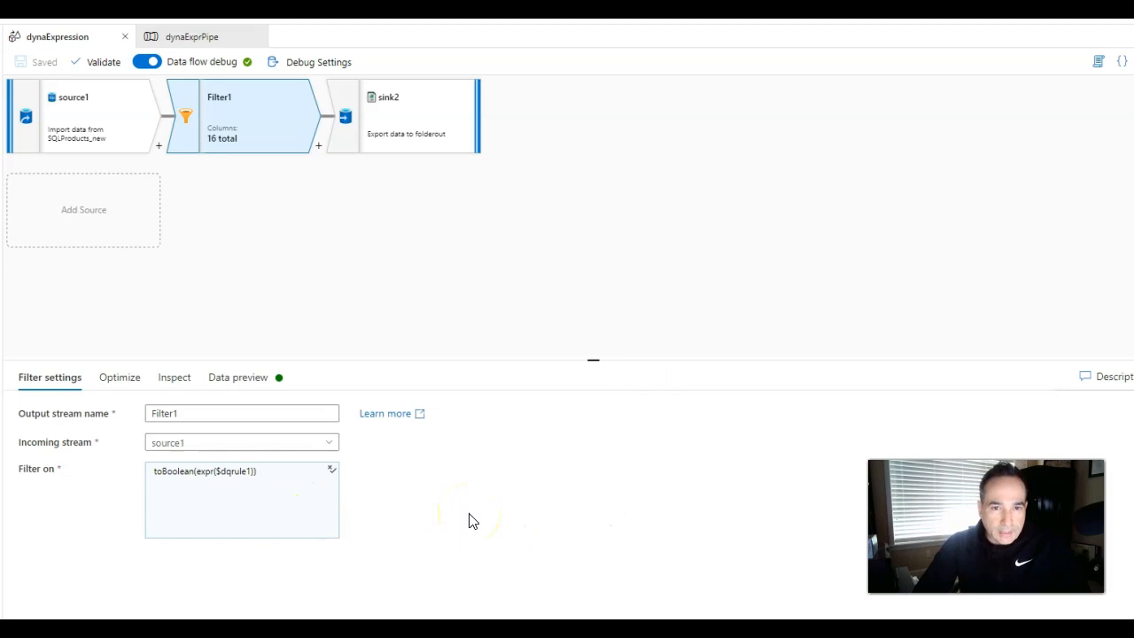
Step: Check the data flow activity in dynaExprPipe, and review the default value of the dynaExpression data flow's dqrule1 parameter
left_click(198, 36)
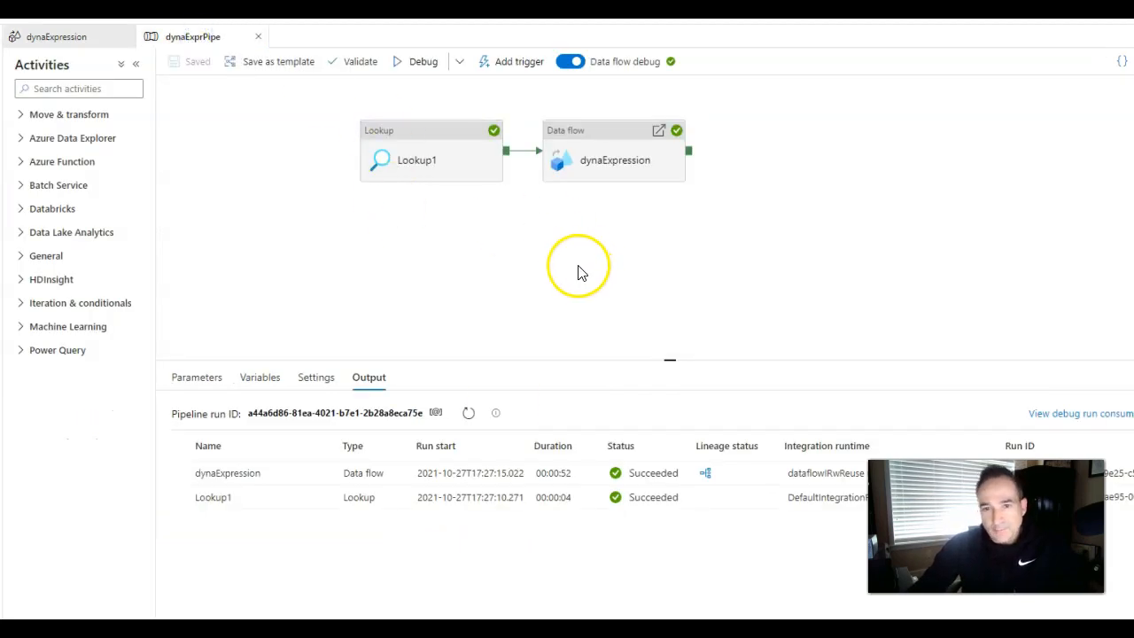
left_click(631, 153)
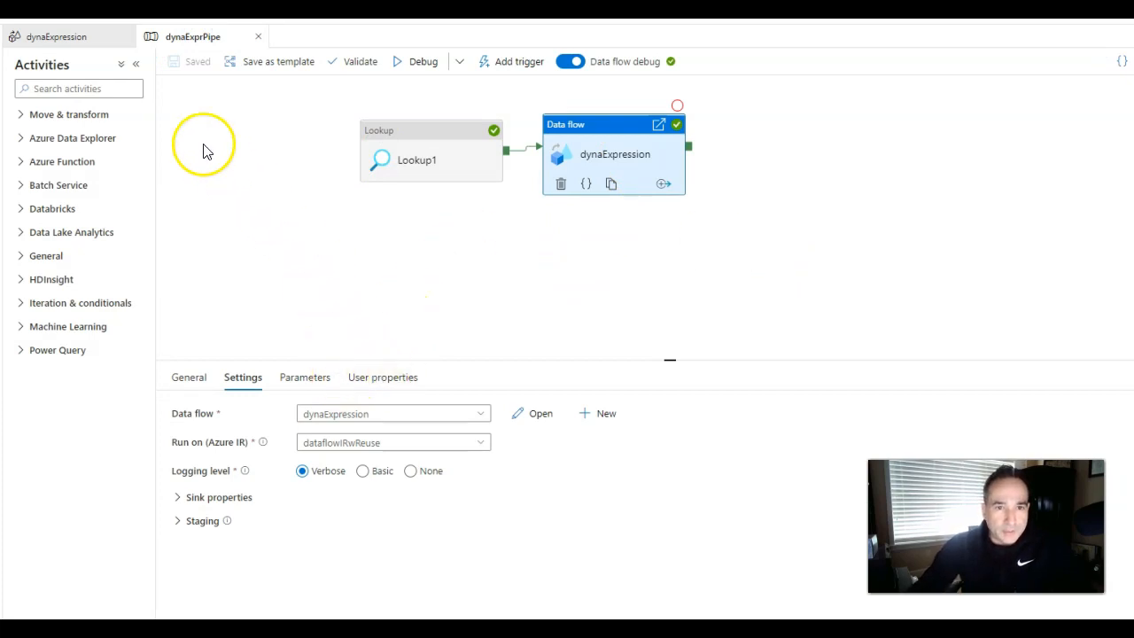
left_click(74, 40)
left_click(440, 187)
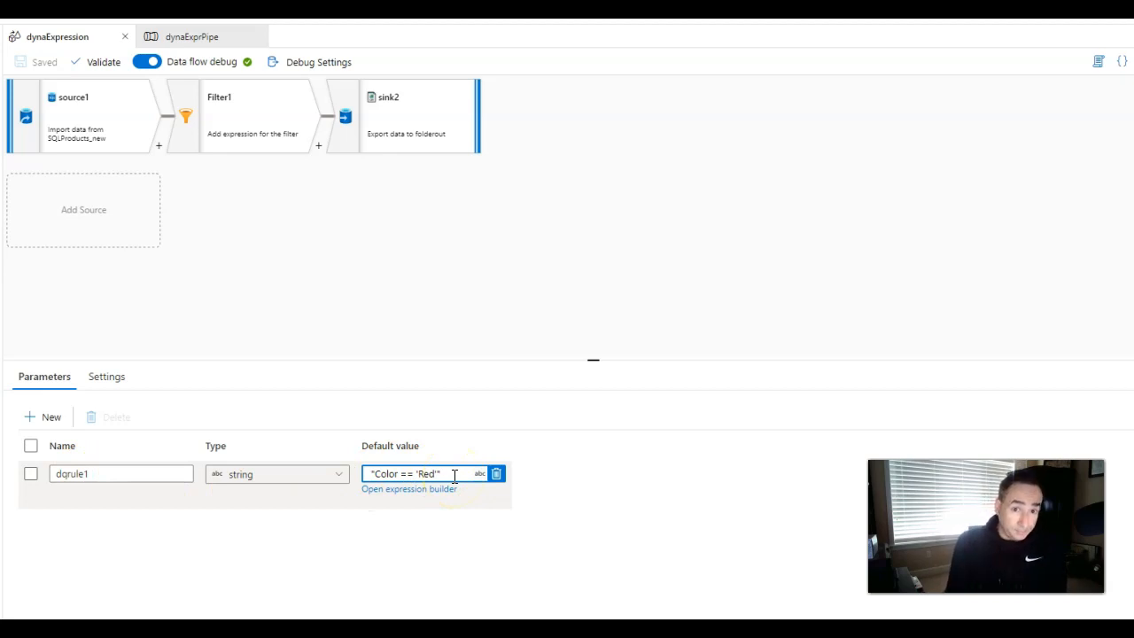
left_click(448, 313)
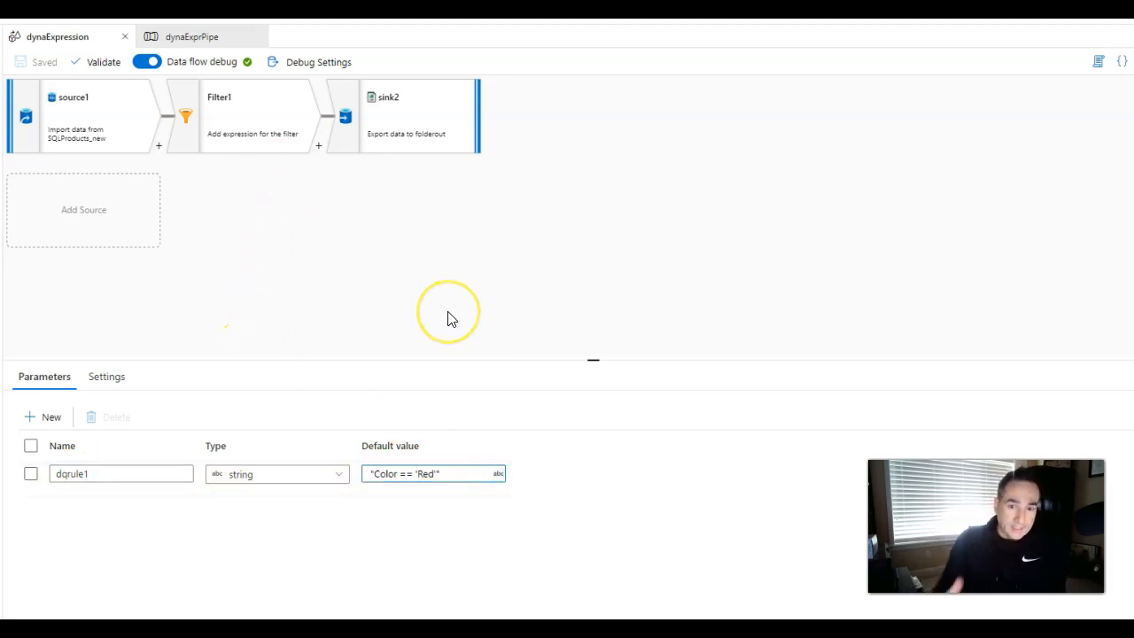
left_click(376, 473)
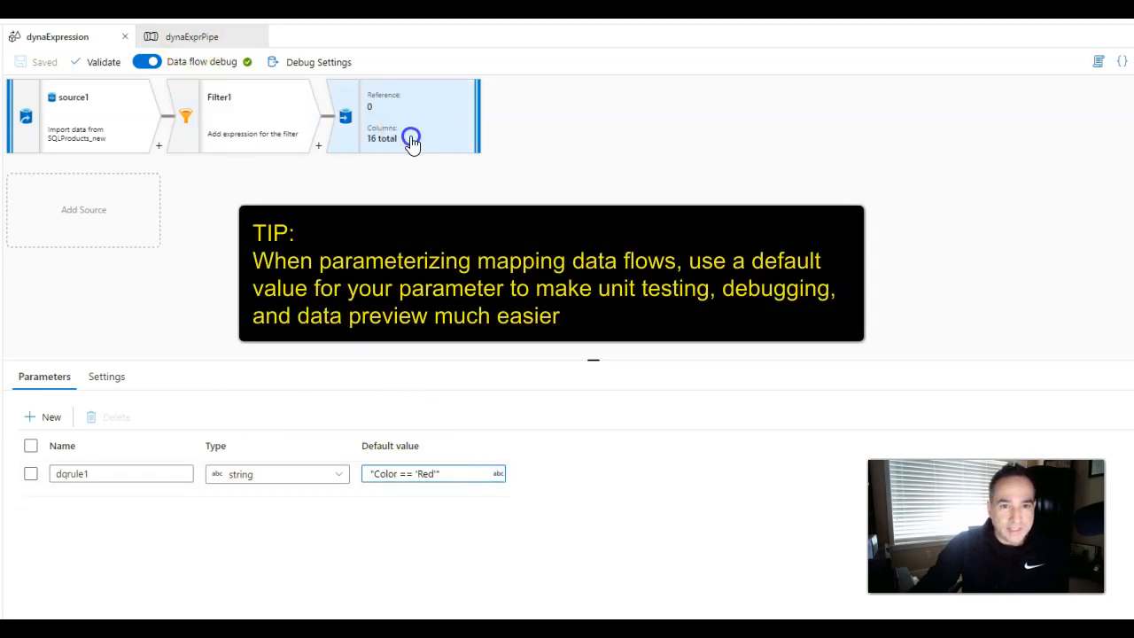
Step: Preview the filtered data at sink2 in an enlarged pane, and preview the unfiltered data at source1 for comparison
left_click(416, 140)
left_click(76, 434)
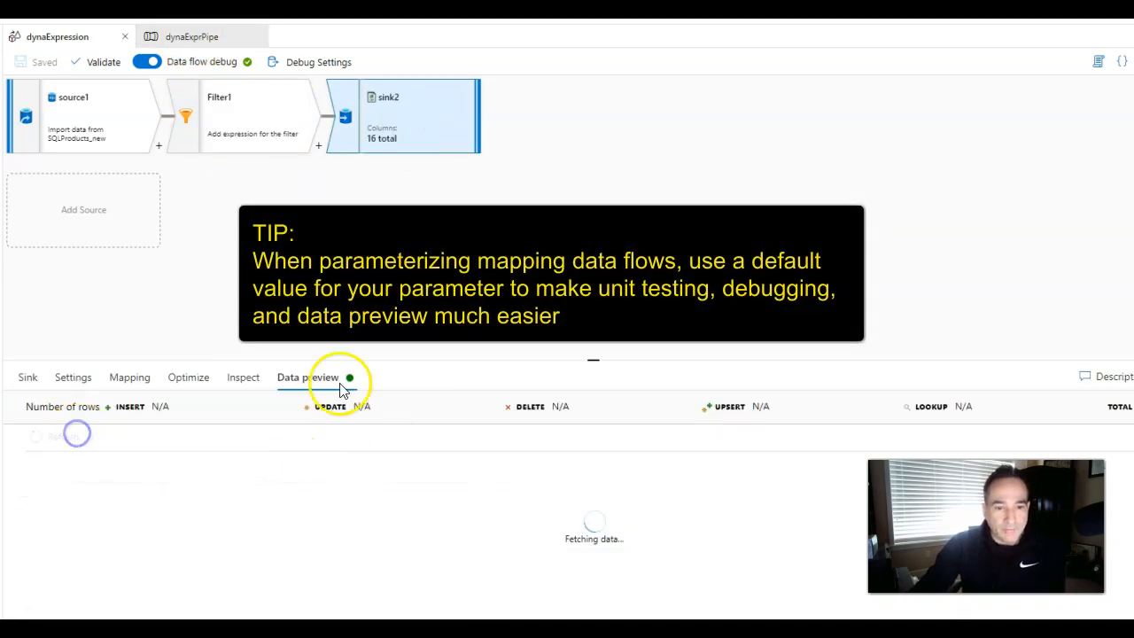
left_click_drag(400, 357, 403, 184)
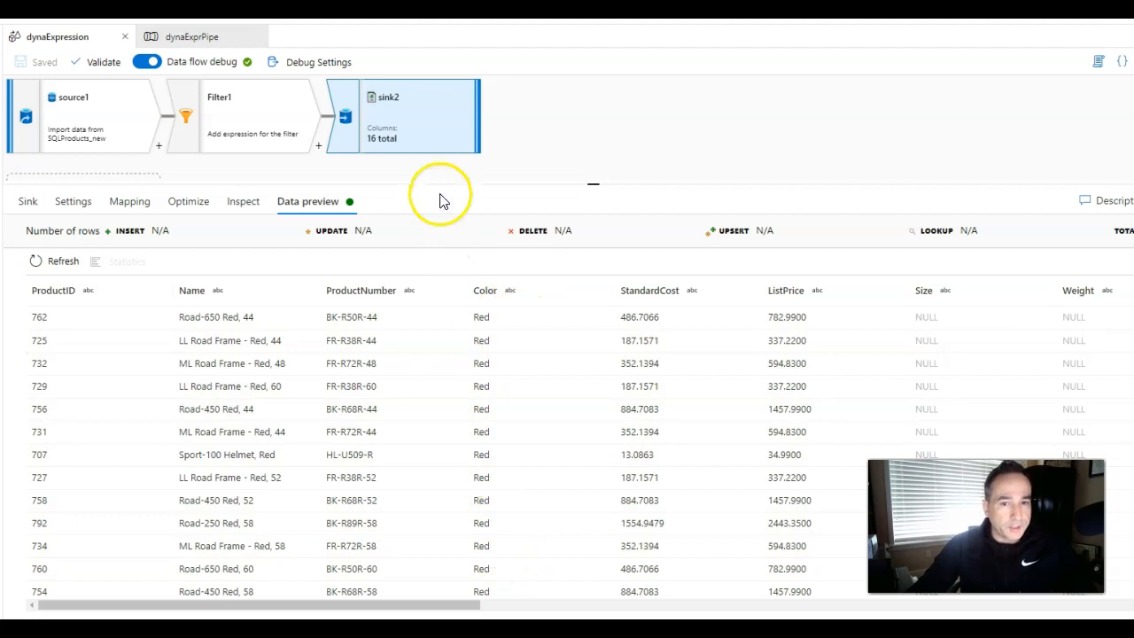
left_click(87, 143)
left_click(374, 211)
left_click(58, 262)
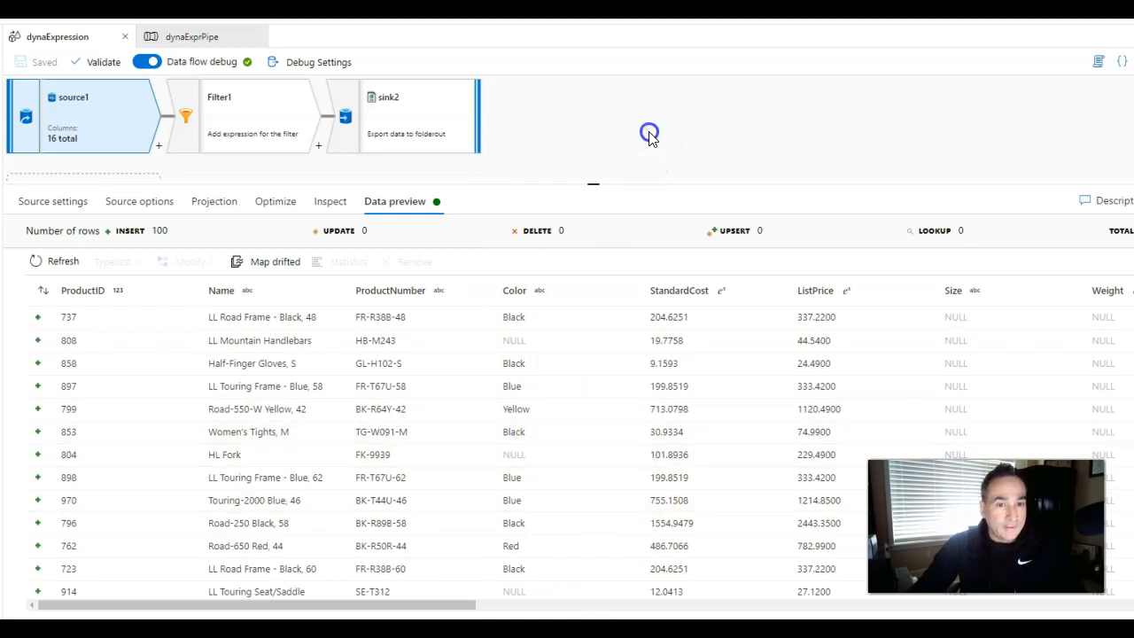
Step: Return to the data flow's parameters and highlight the default expression of dqrule1
left_click(649, 135)
left_click(457, 295)
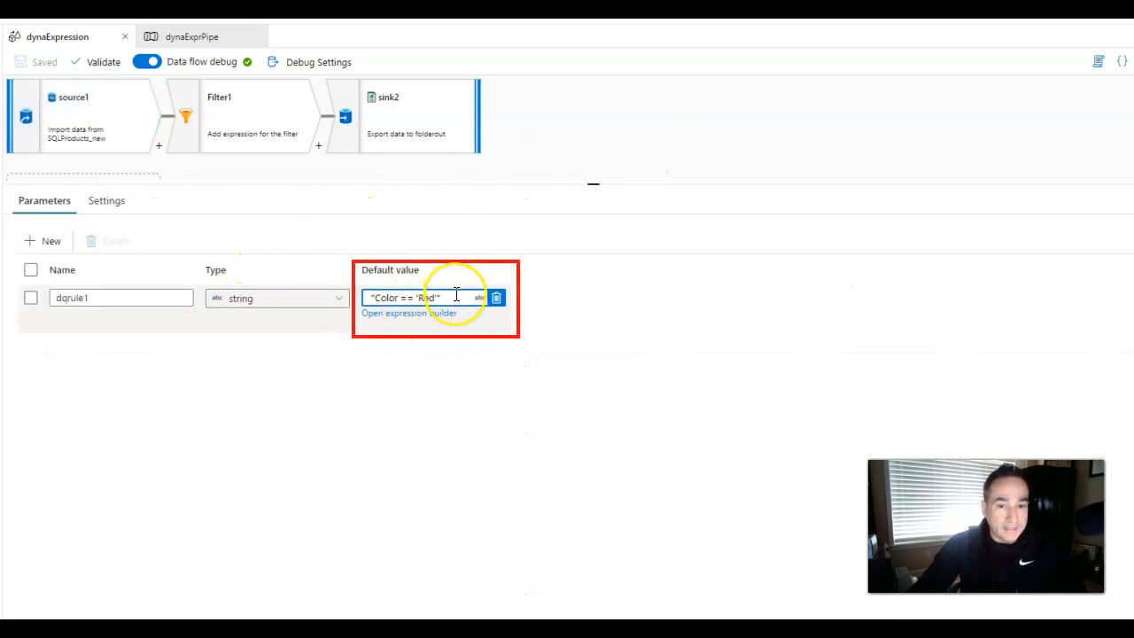
left_click_drag(443, 296, 337, 299)
Step: Try the literal condition Color == 'Red' in Filter1's expression and undo the replacement
left_click(283, 124)
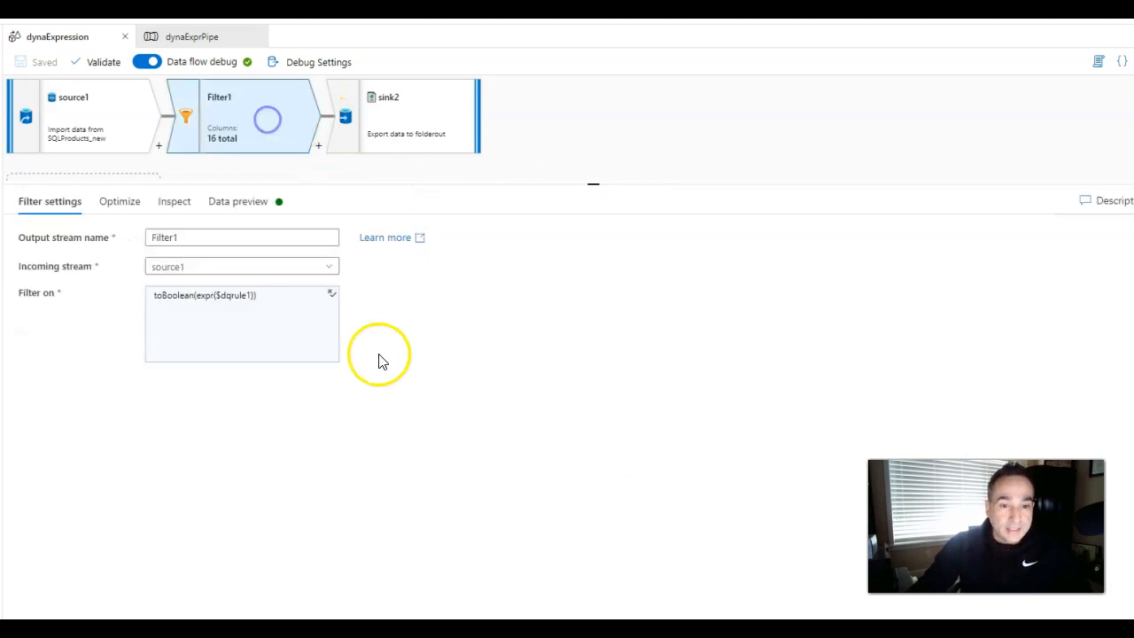
left_click(268, 328)
left_click(204, 367)
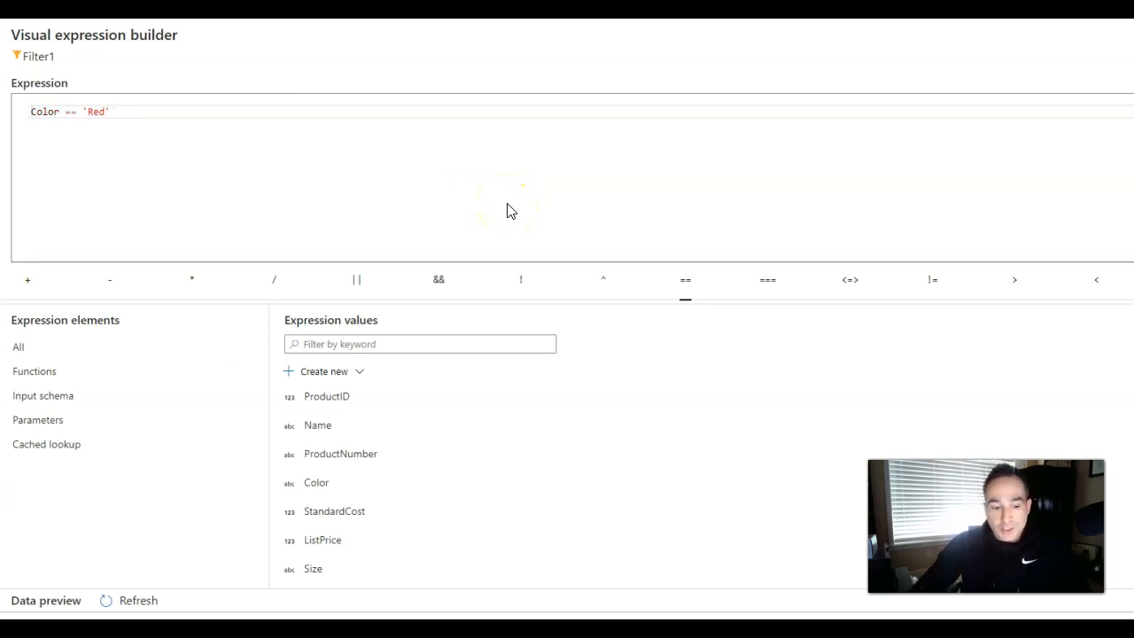
key("ctrl+z")
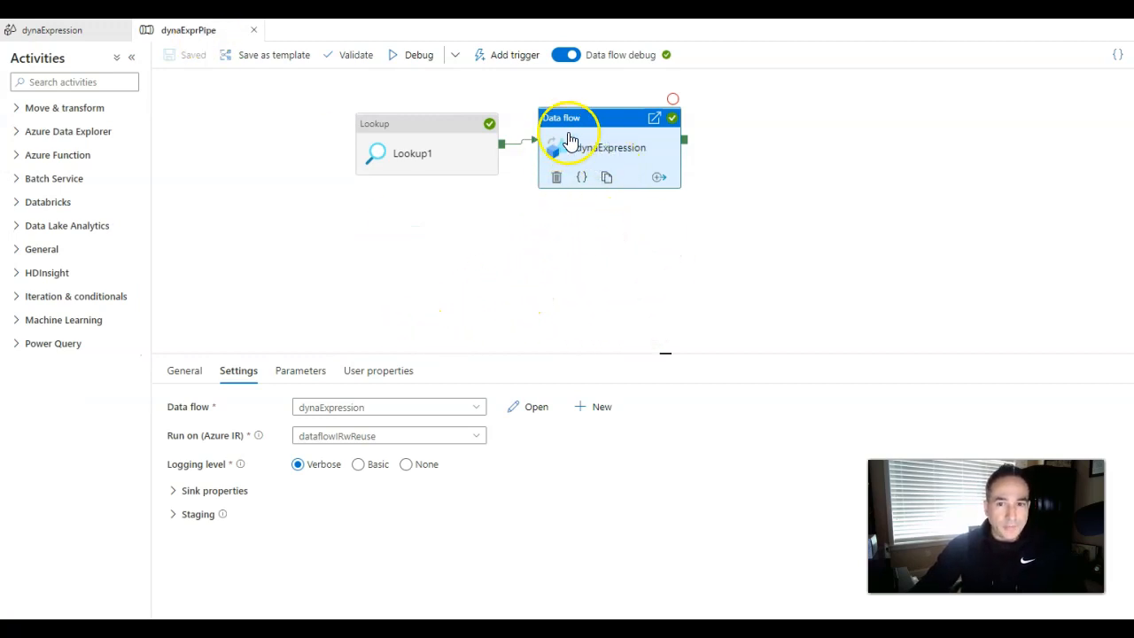
Step: Reset the pipeline activity's dqrule1 value to its default by switching its data flow to ADXDataFlow and back to dynaExpression
left_click(293, 372)
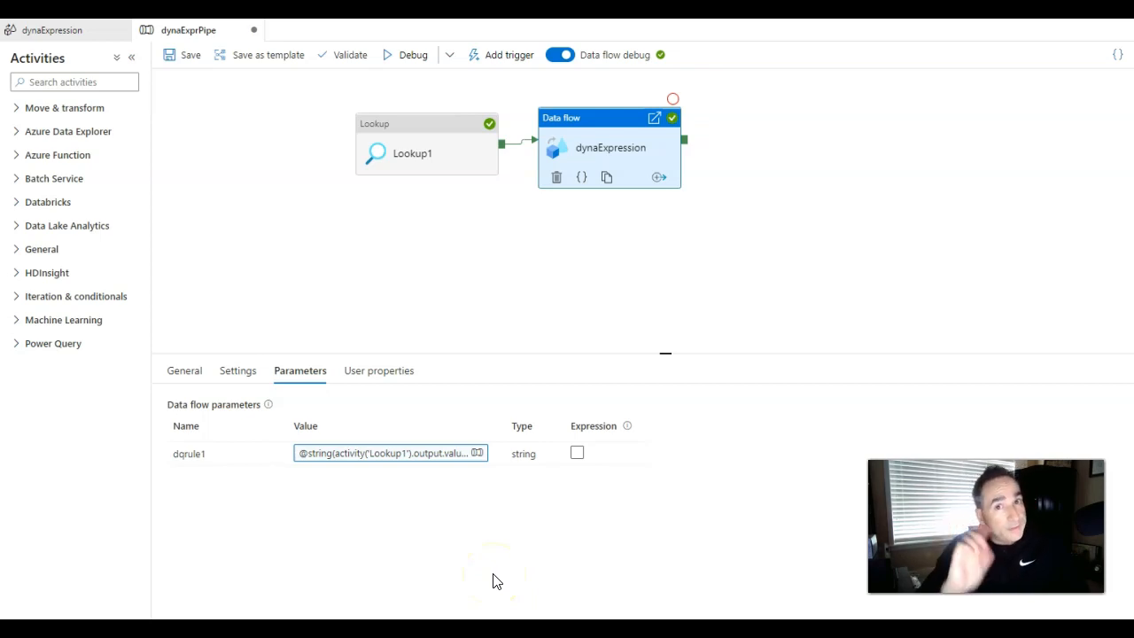
left_click(478, 455)
left_click(230, 371)
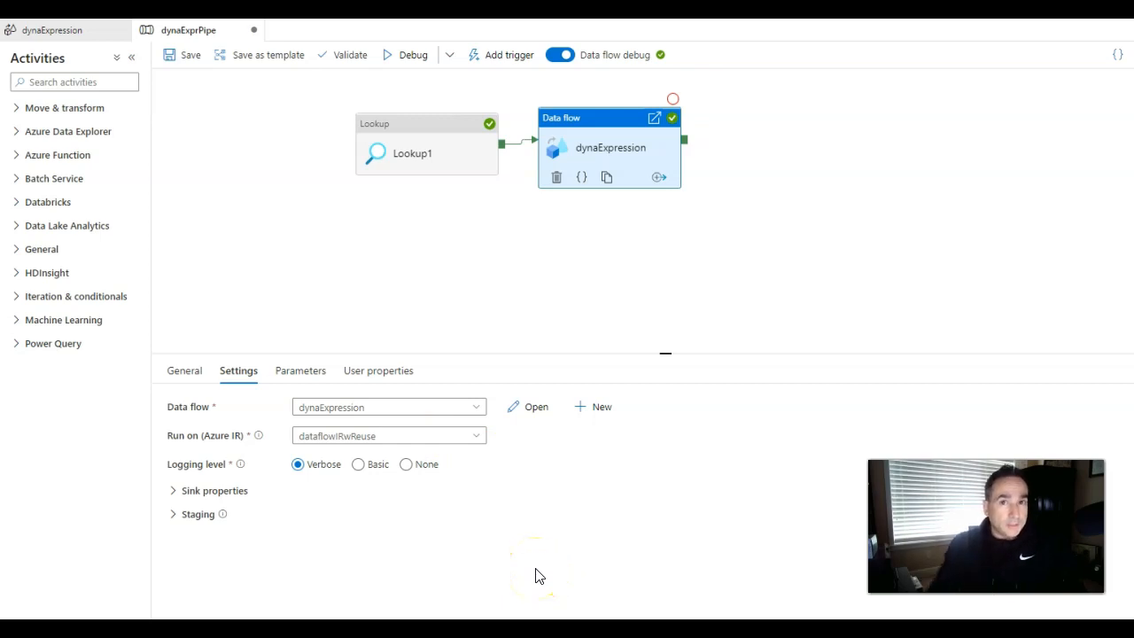
left_click(458, 410)
left_click(371, 484)
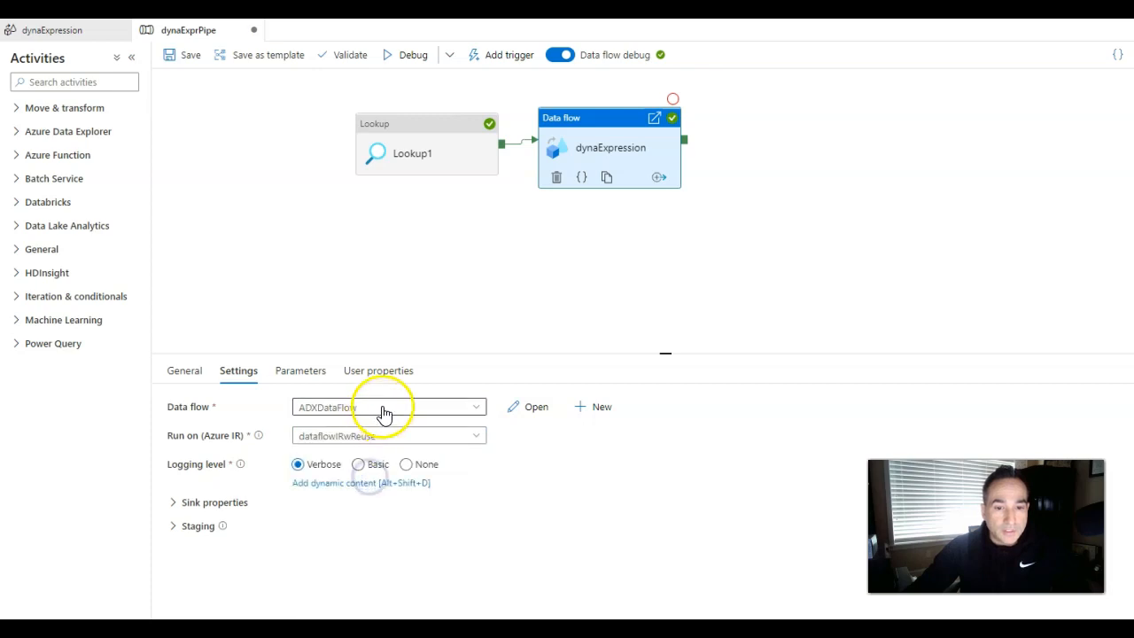
left_click(381, 408)
type("dyna")
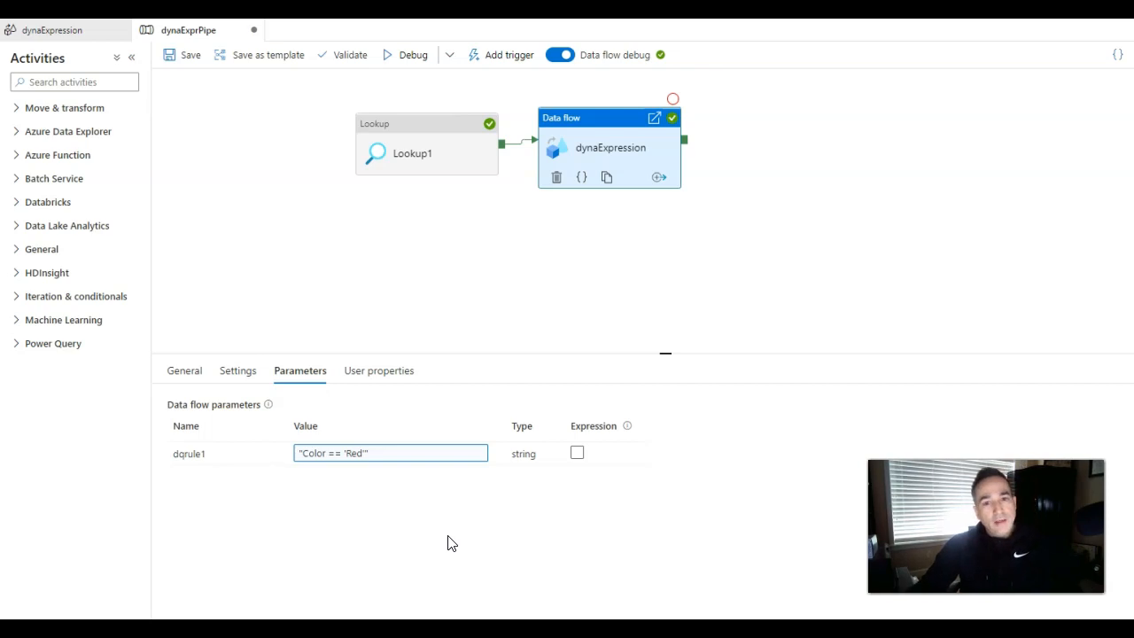
Step: Inspect the Lookup1 activity's settings and open its source dataset dqrules to examine the file connection
left_click(440, 168)
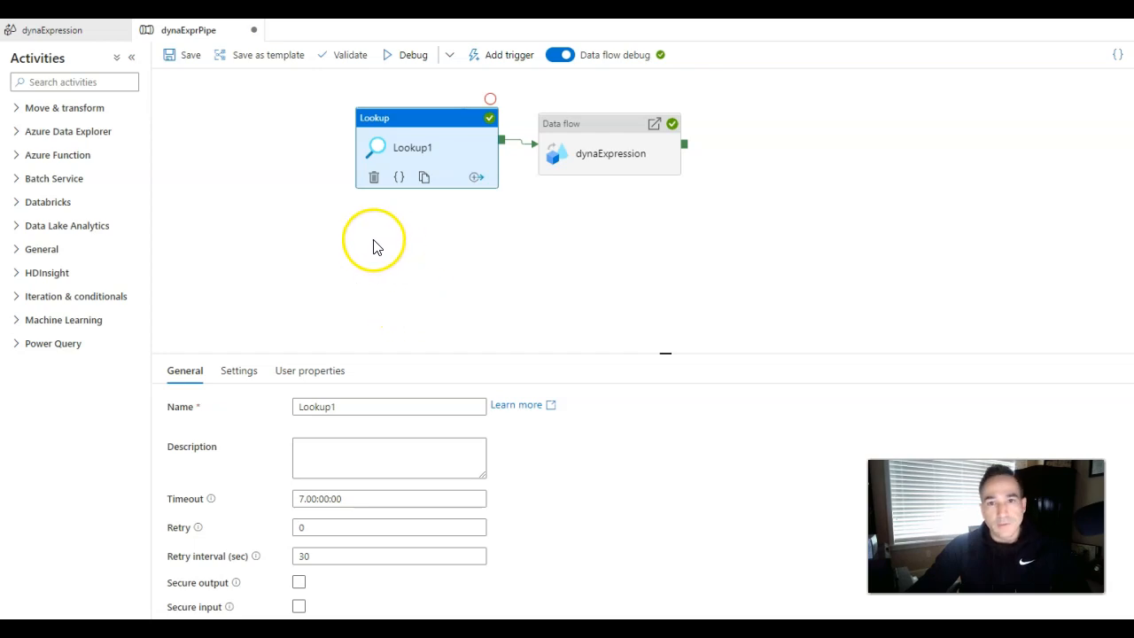
left_click(241, 372)
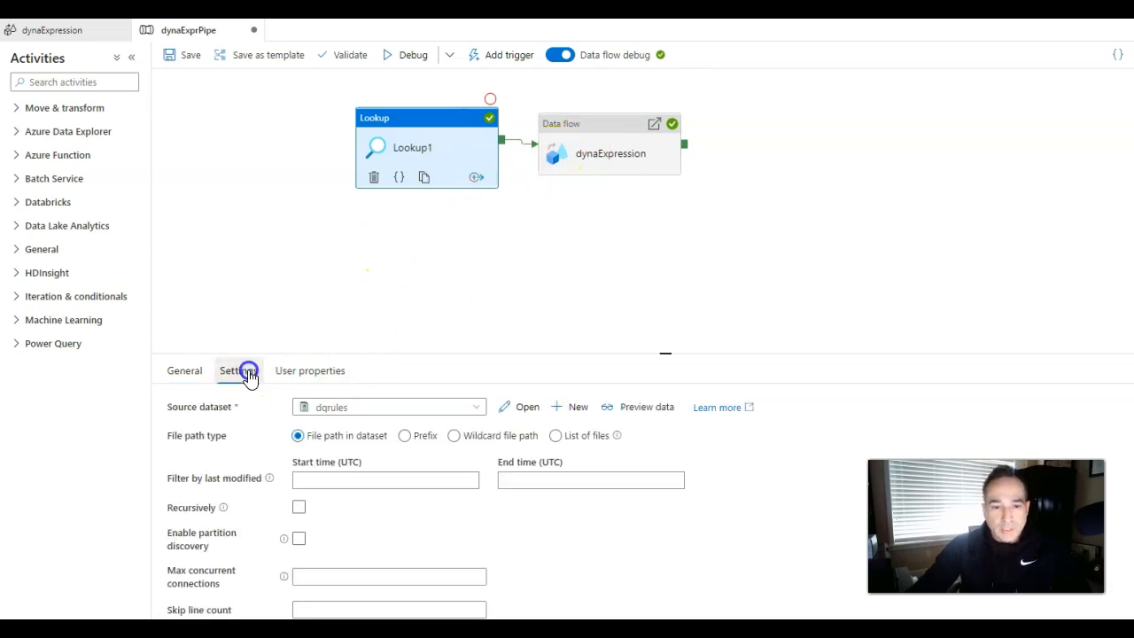
left_click(522, 408)
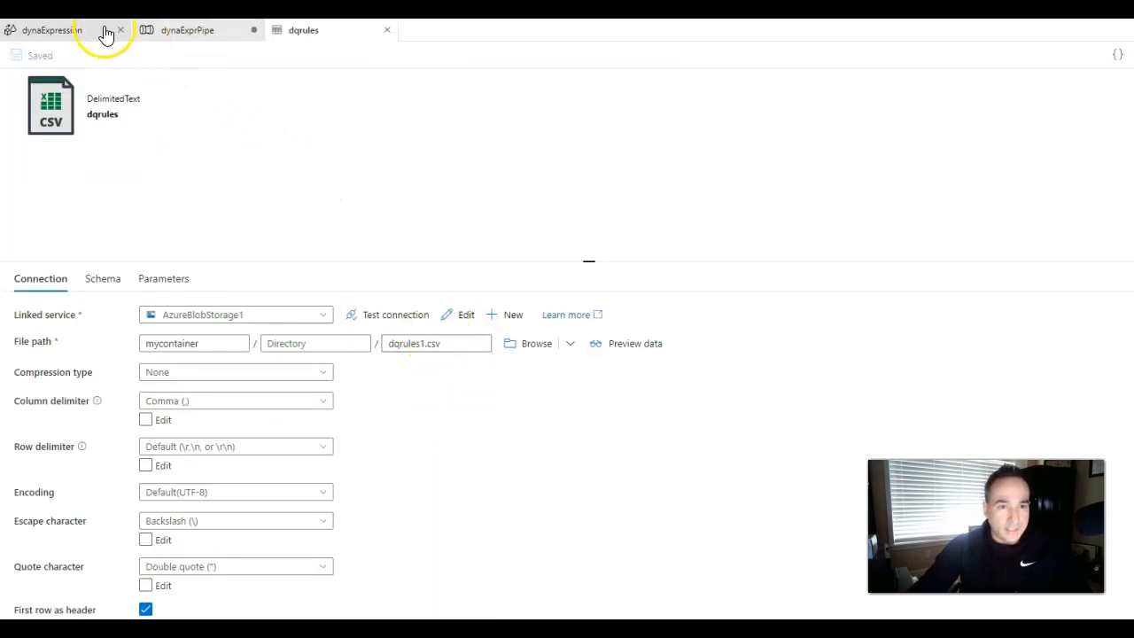
left_click(180, 32)
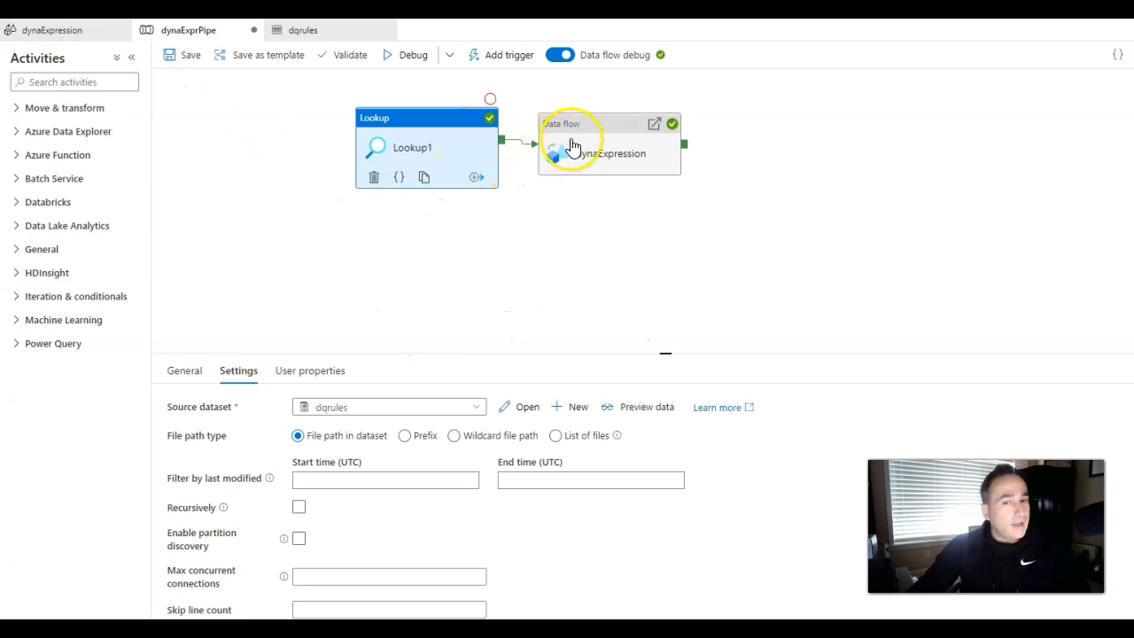
left_click(557, 156)
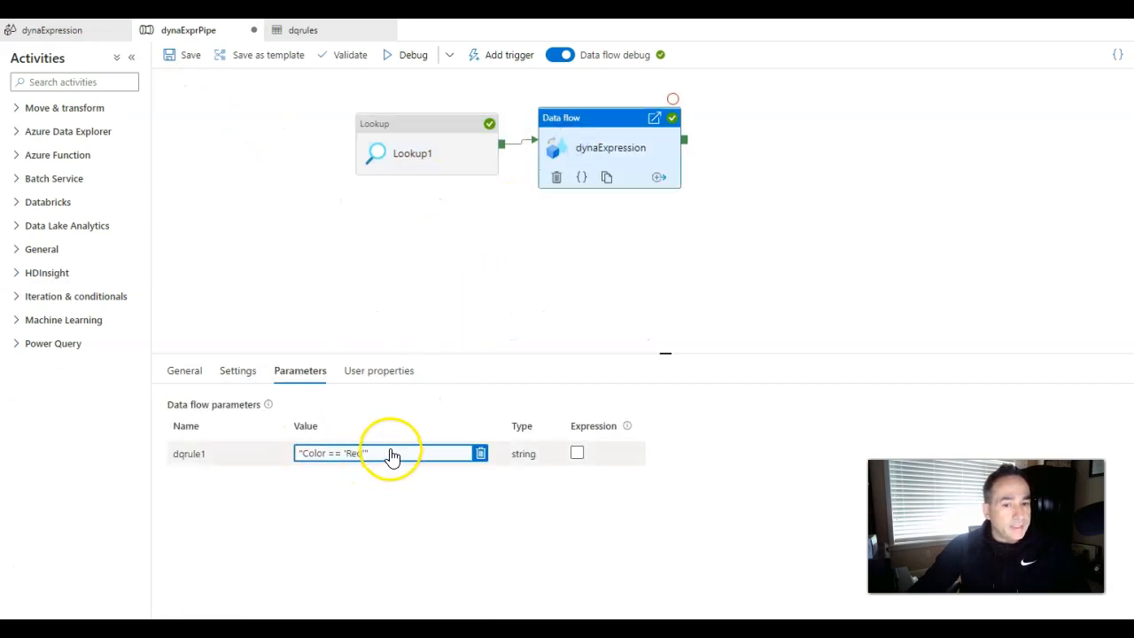
left_click(448, 460)
left_click(384, 522)
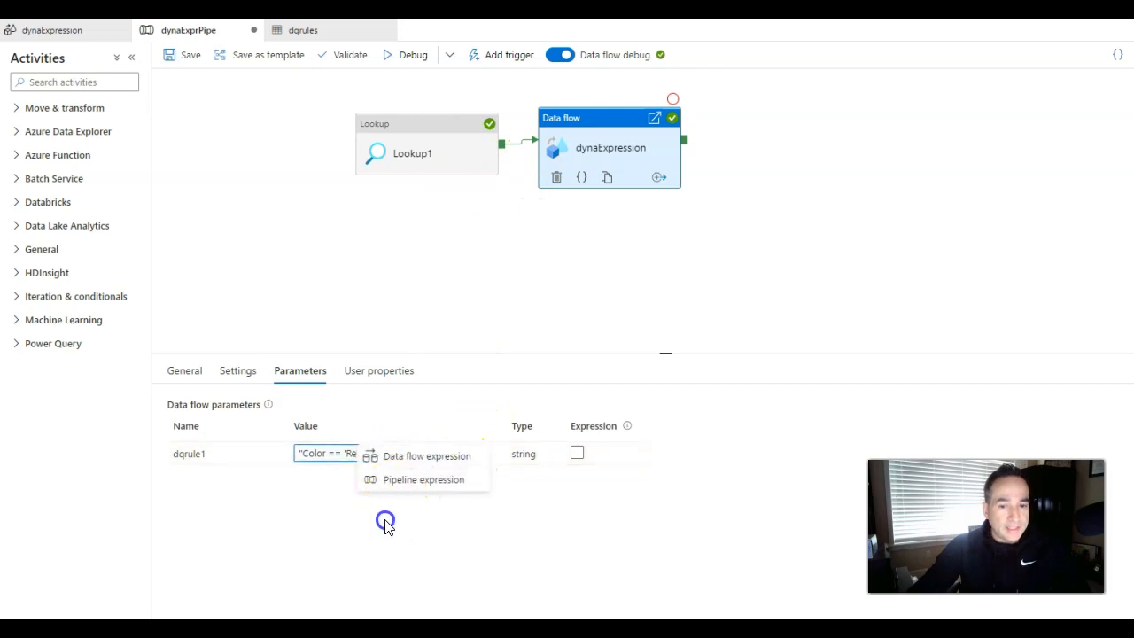
left_click(476, 453)
left_click(436, 458)
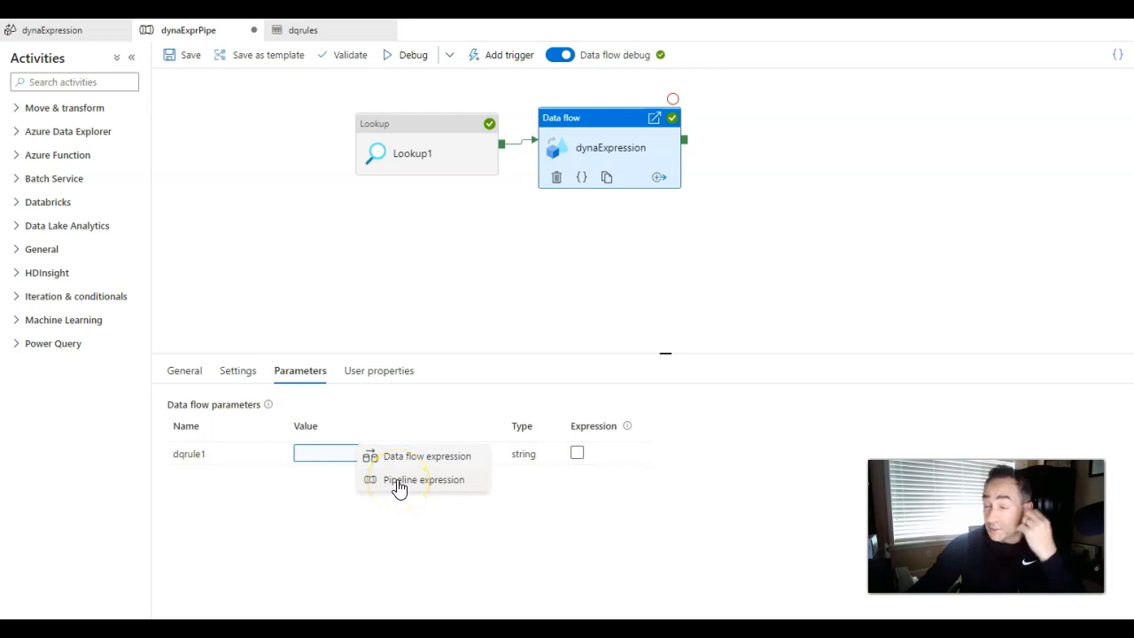
left_click(399, 481)
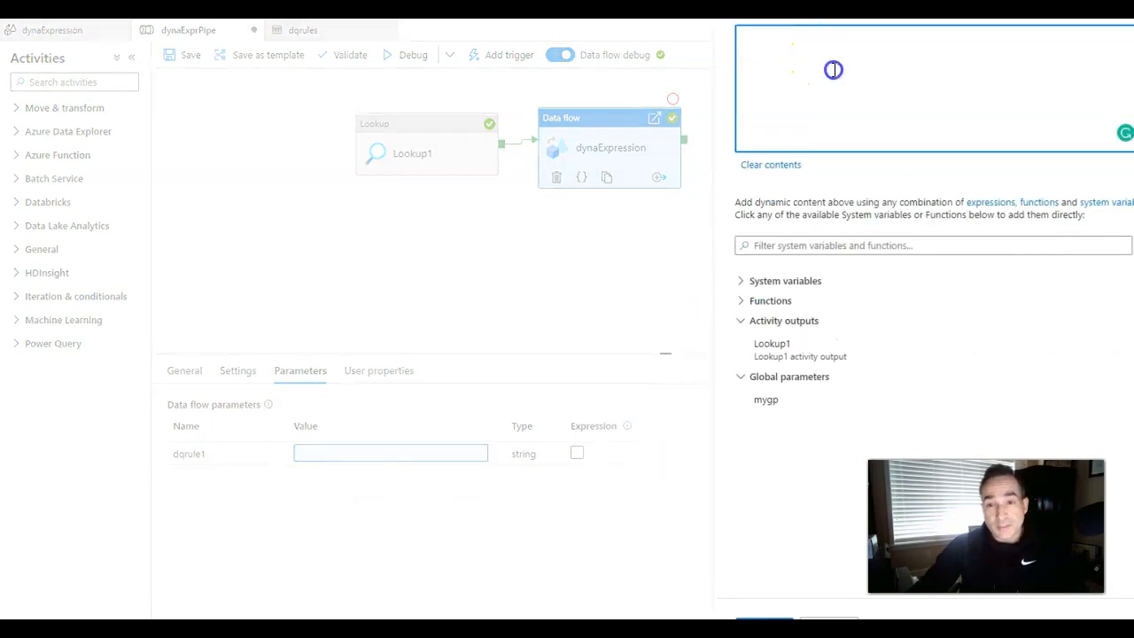
type("@string(activity('Lookup1').output.value[2].PassRule)")
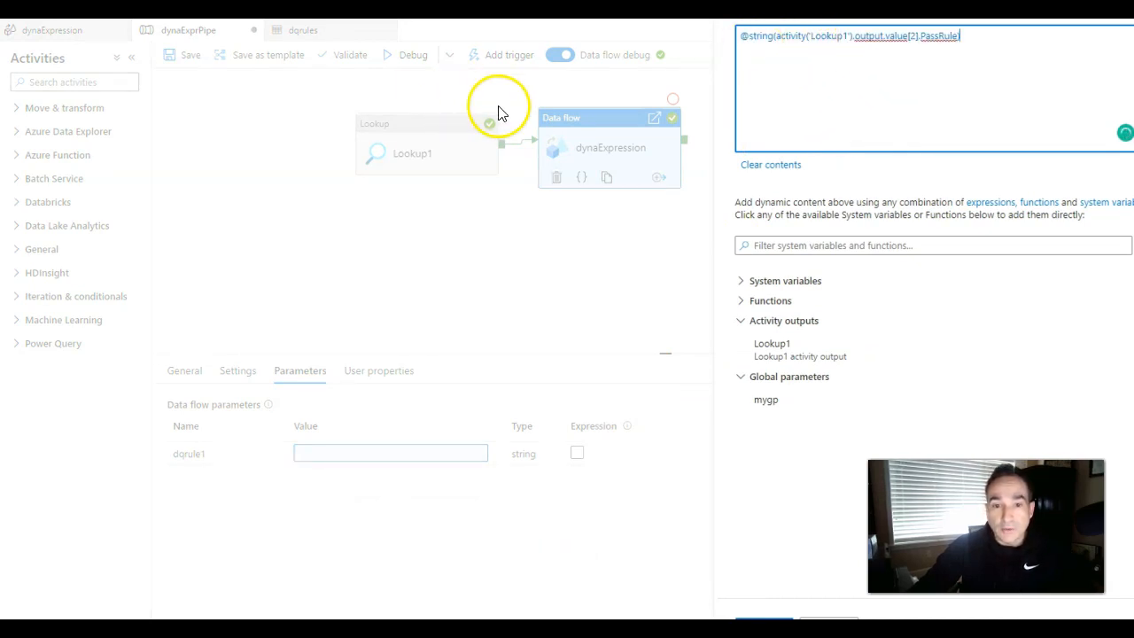
left_click(859, 43)
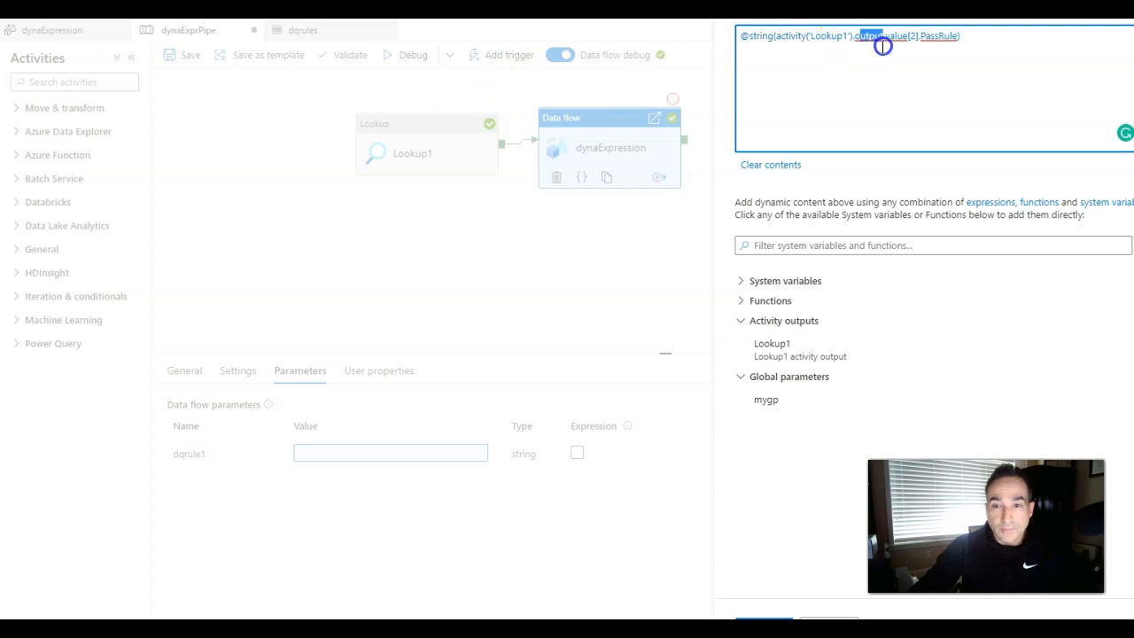
left_click(893, 39)
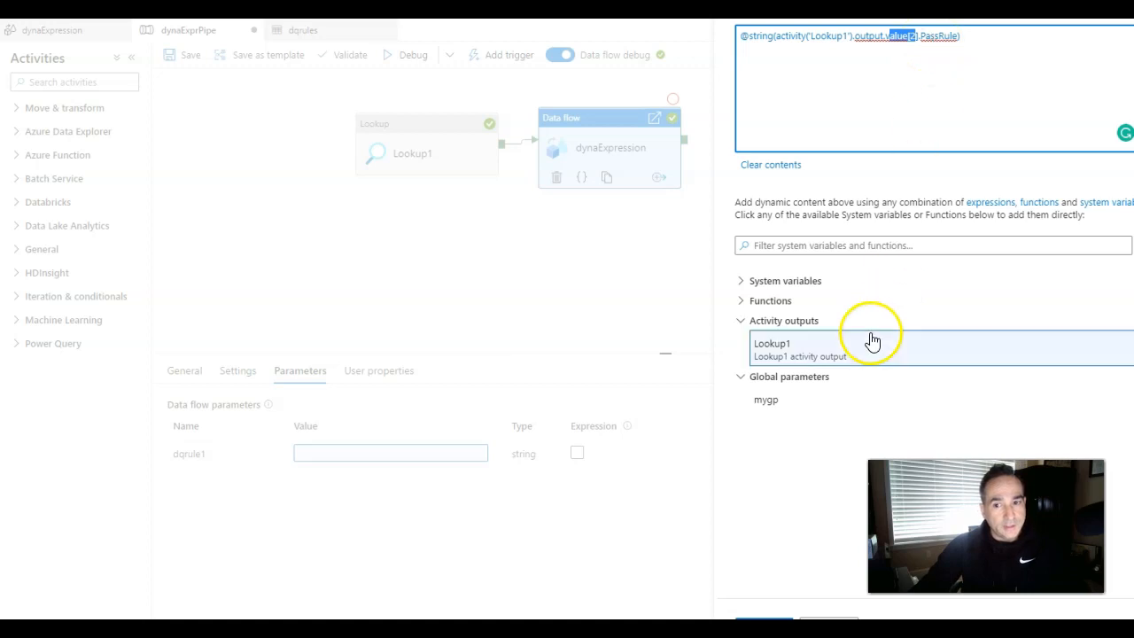
left_click(764, 623)
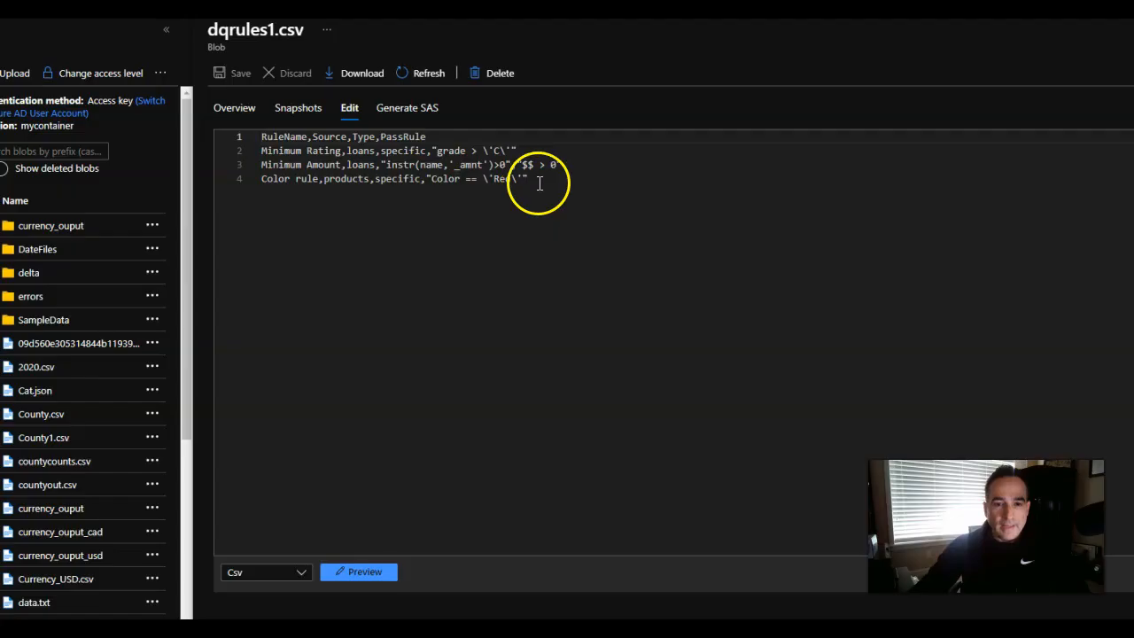
Step: Examine the rule rows and the header row of dqrules1.csv in the Azure portal's blob editor
left_click_drag(537, 177, 251, 153)
left_click(324, 137)
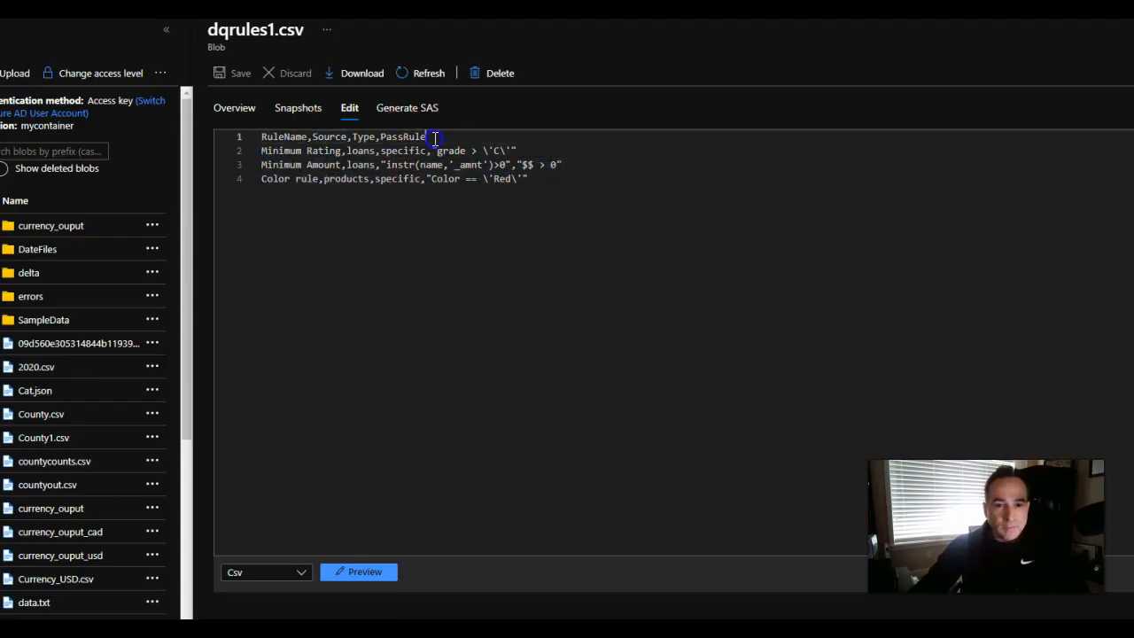
left_click_drag(428, 136, 254, 133)
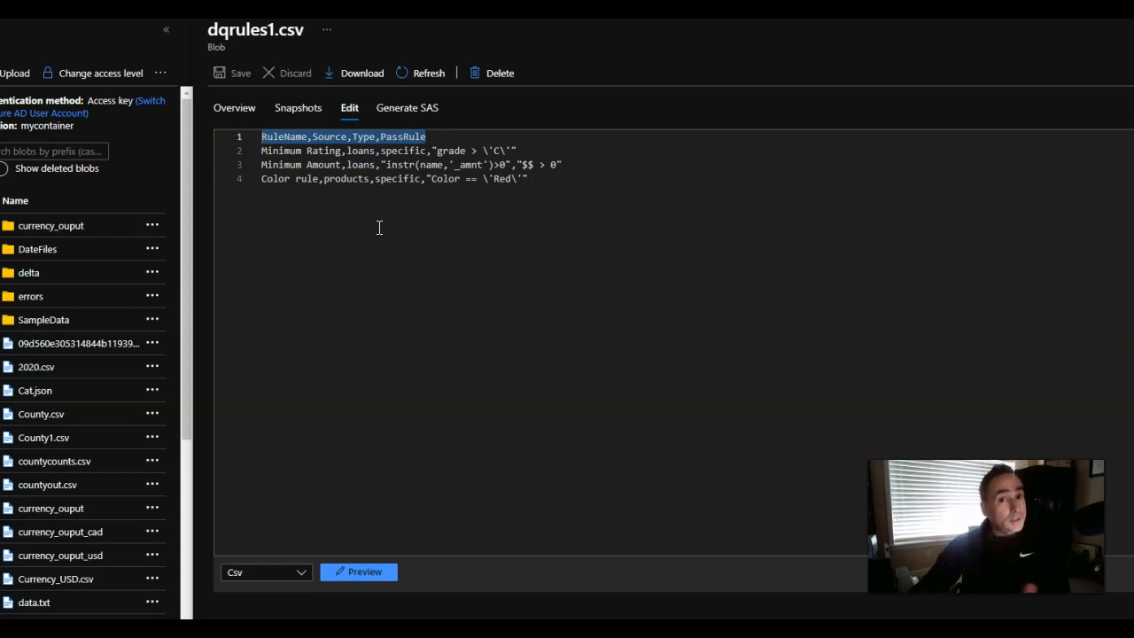
Step: Examine the PassRule column header and the Color rule's filter expression in dqrules1.csv
double_click(399, 137)
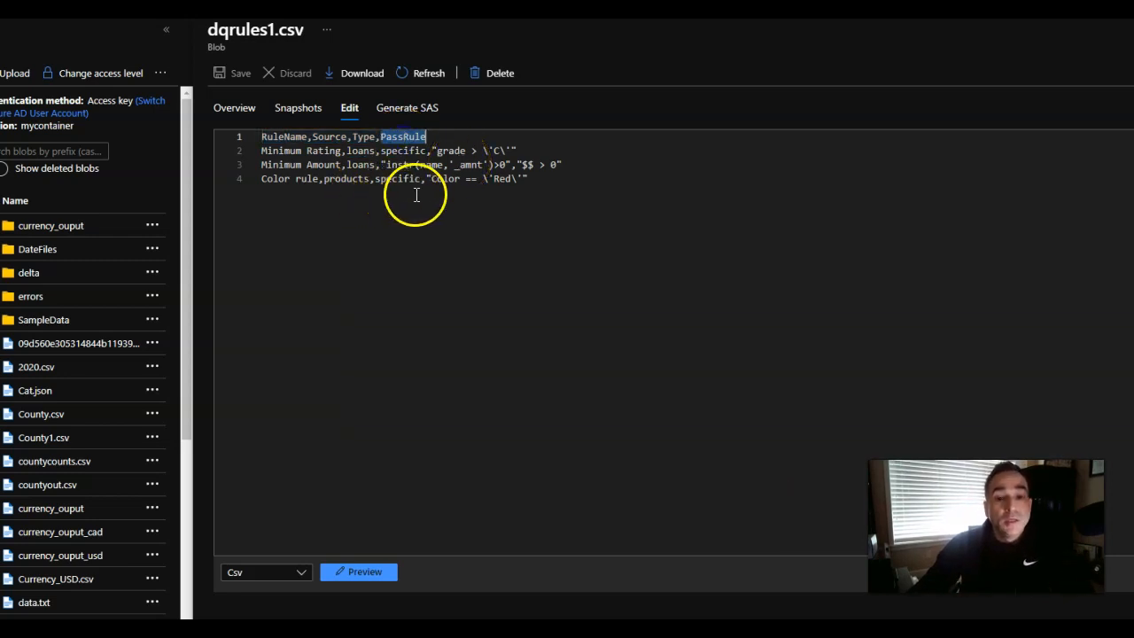
left_click(438, 179)
left_click_drag(438, 178, 462, 179)
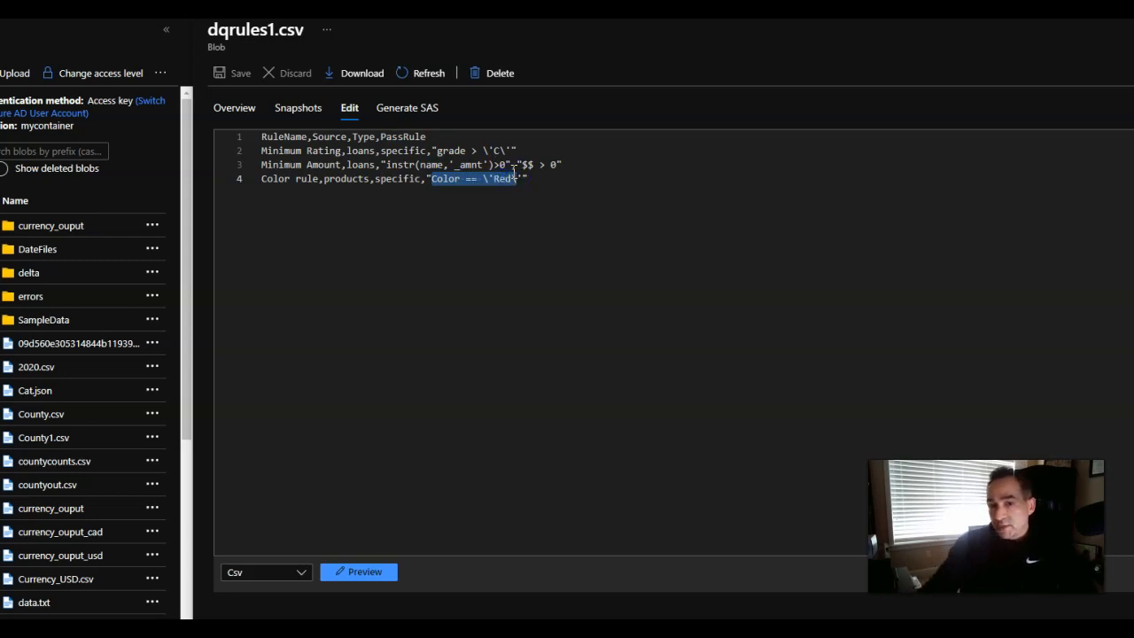
left_click(535, 196)
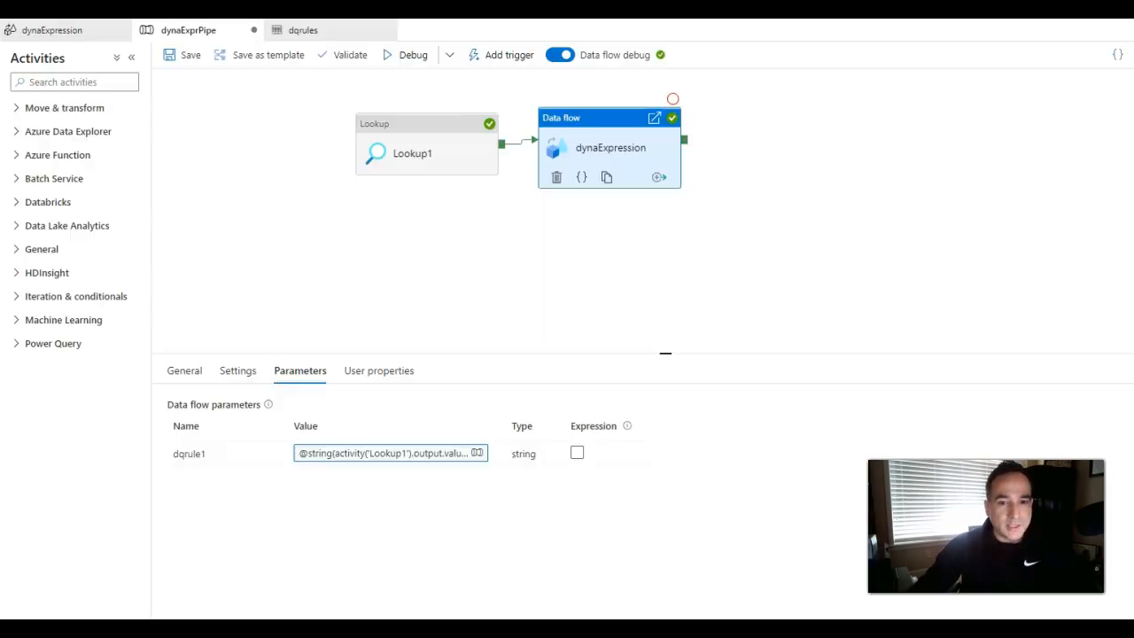
Step: Start a debug run of the dynaExprPipe pipeline and refresh its activity status
left_click(506, 278)
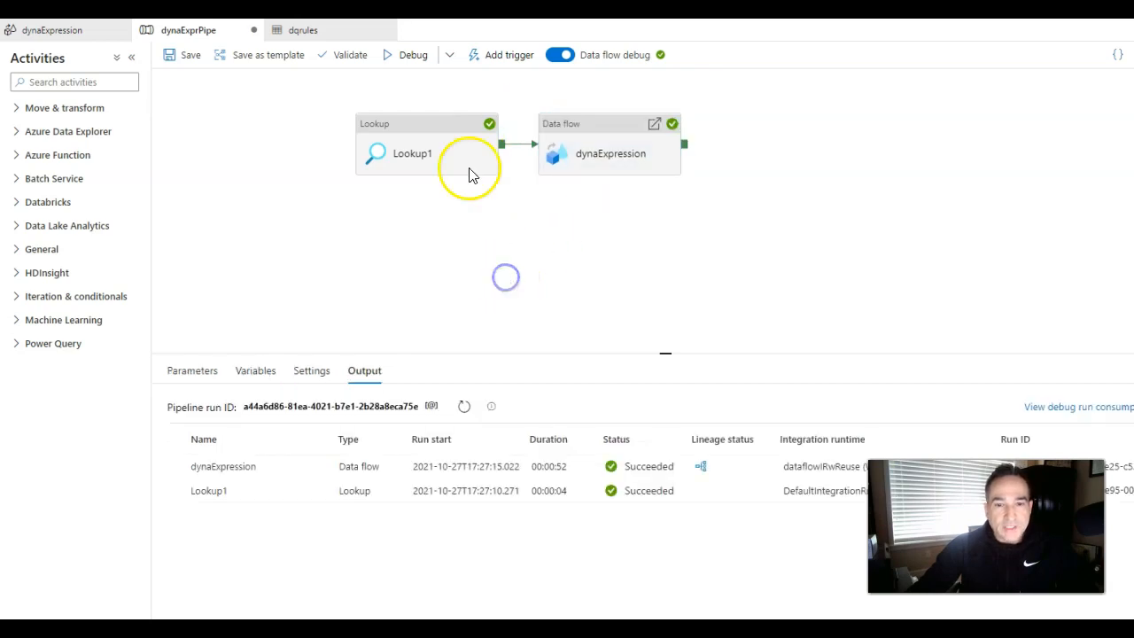
left_click(411, 54)
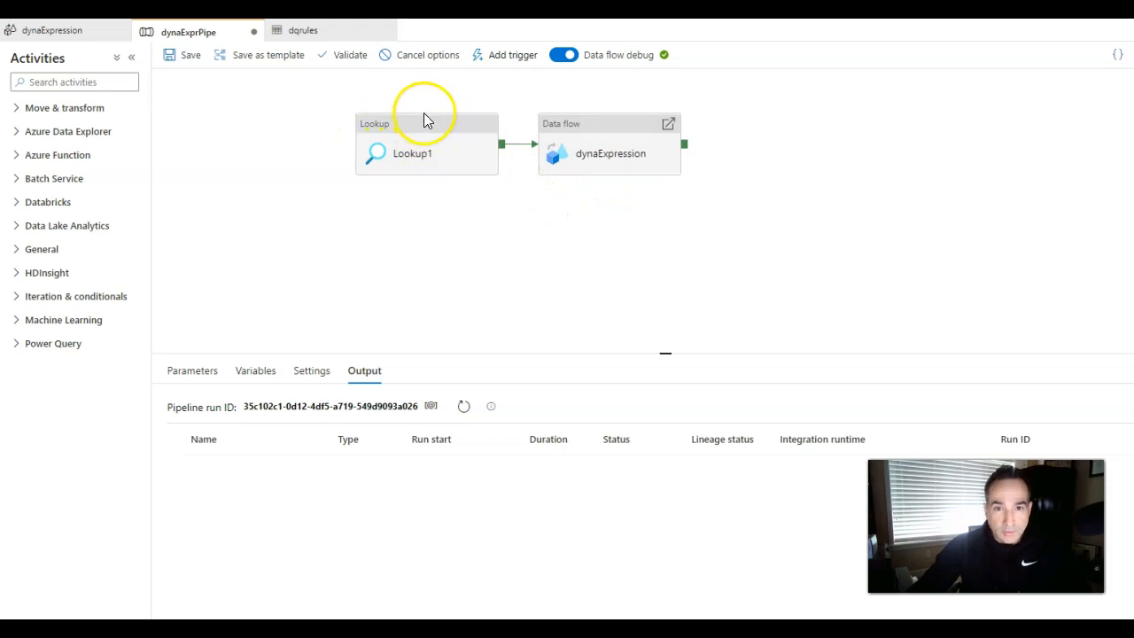
left_click(464, 406)
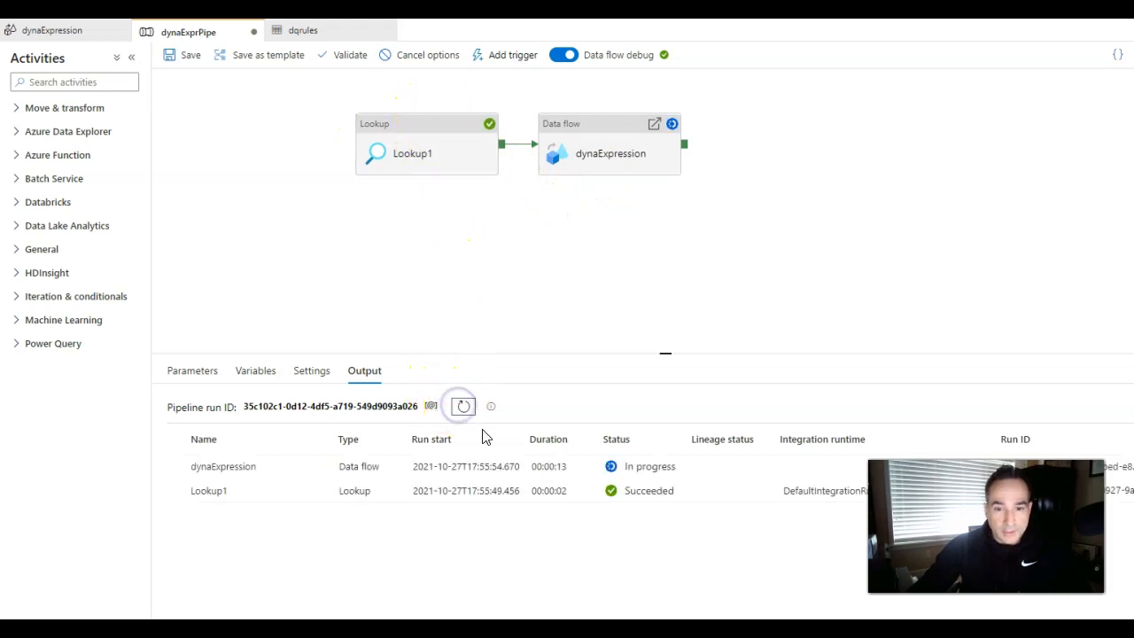
Step: Open the dynaExpression data flow and inspect sink2's data preview and its single-file output name setting
double_click(601, 155)
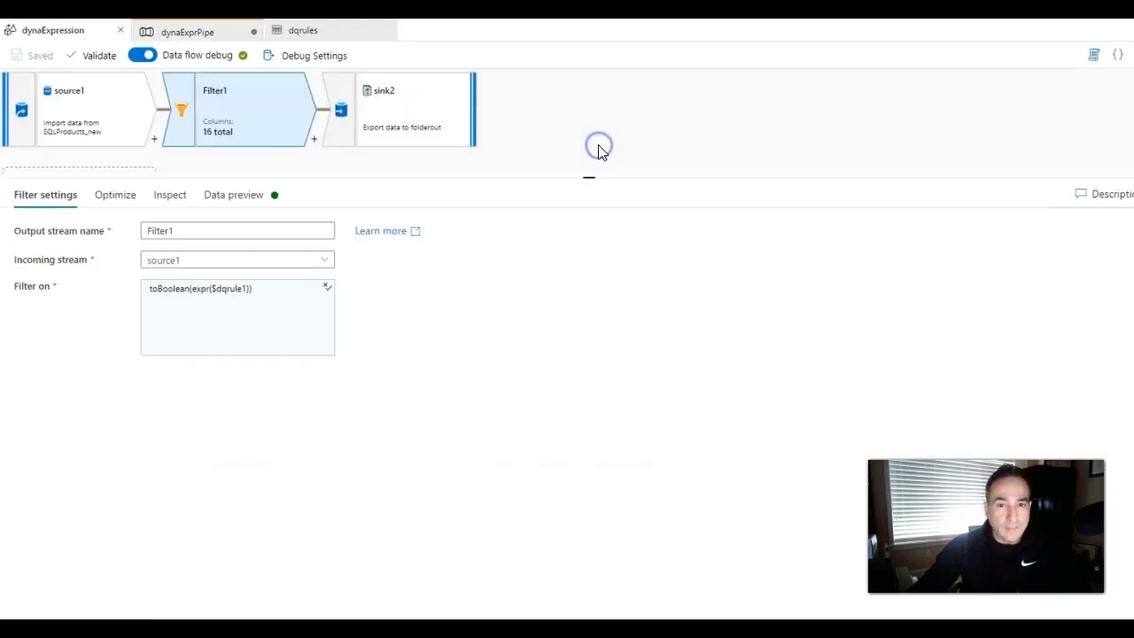
left_click(423, 103)
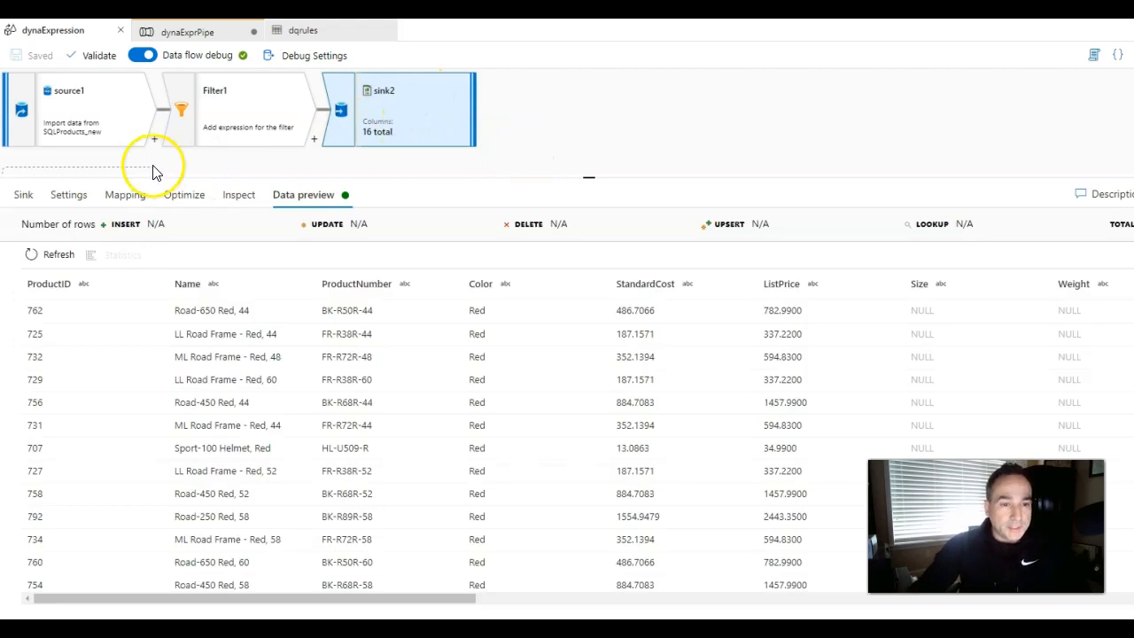
left_click(23, 195)
left_click(68, 195)
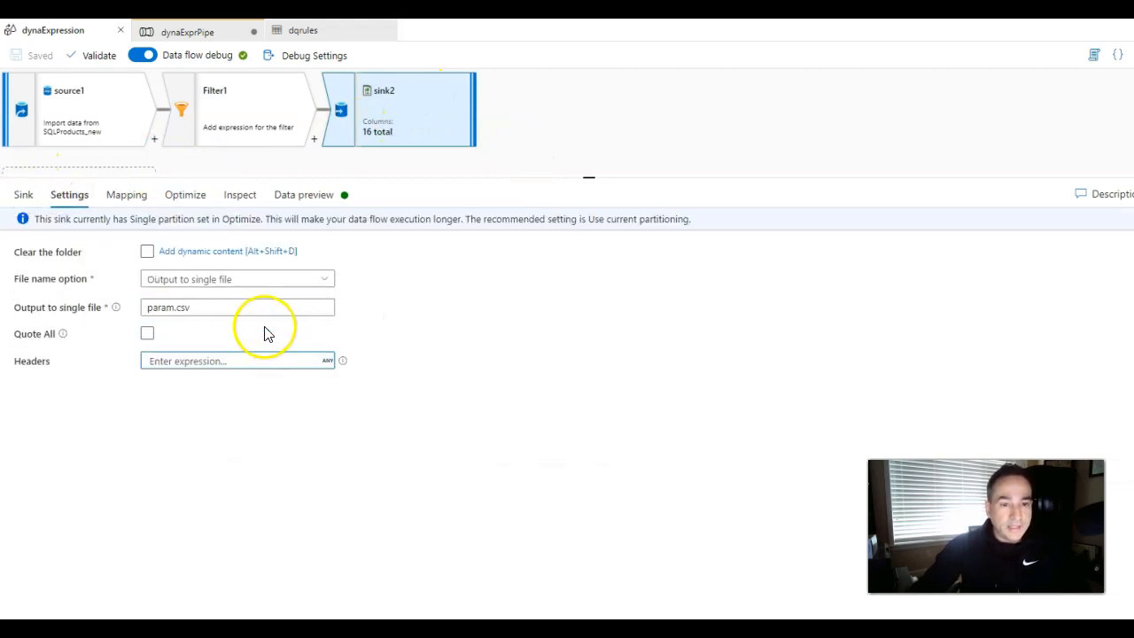
left_click(97, 307)
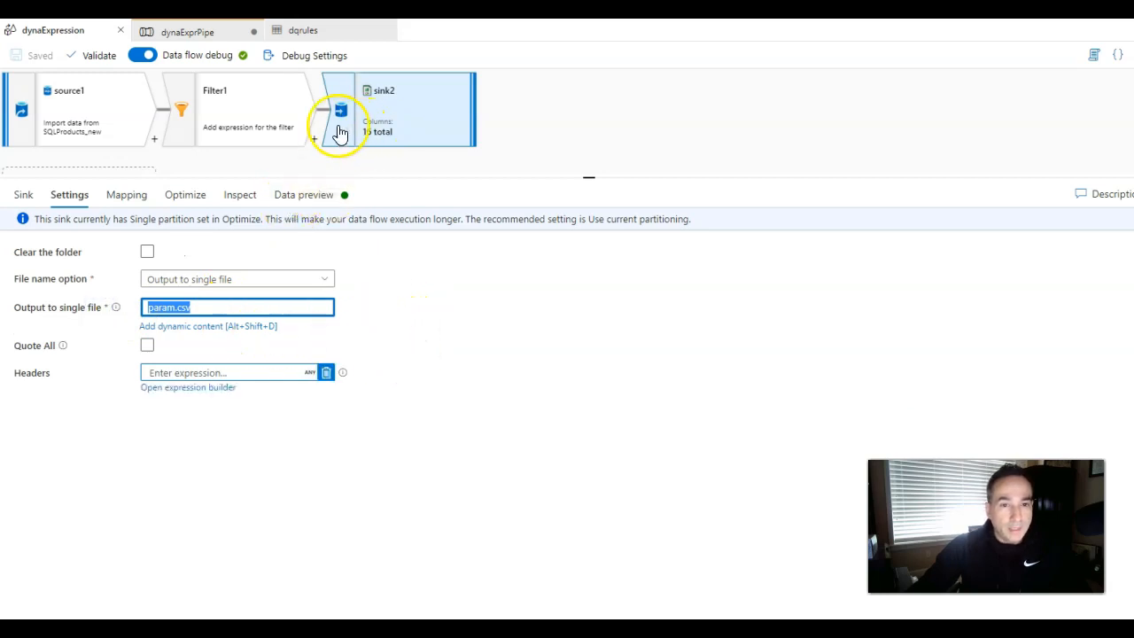
Step: Check the dynaExprPipe debug run's status, then reload output/demoout1/param.csv in the Azure portal to examine the filtered rows
left_click(235, 32)
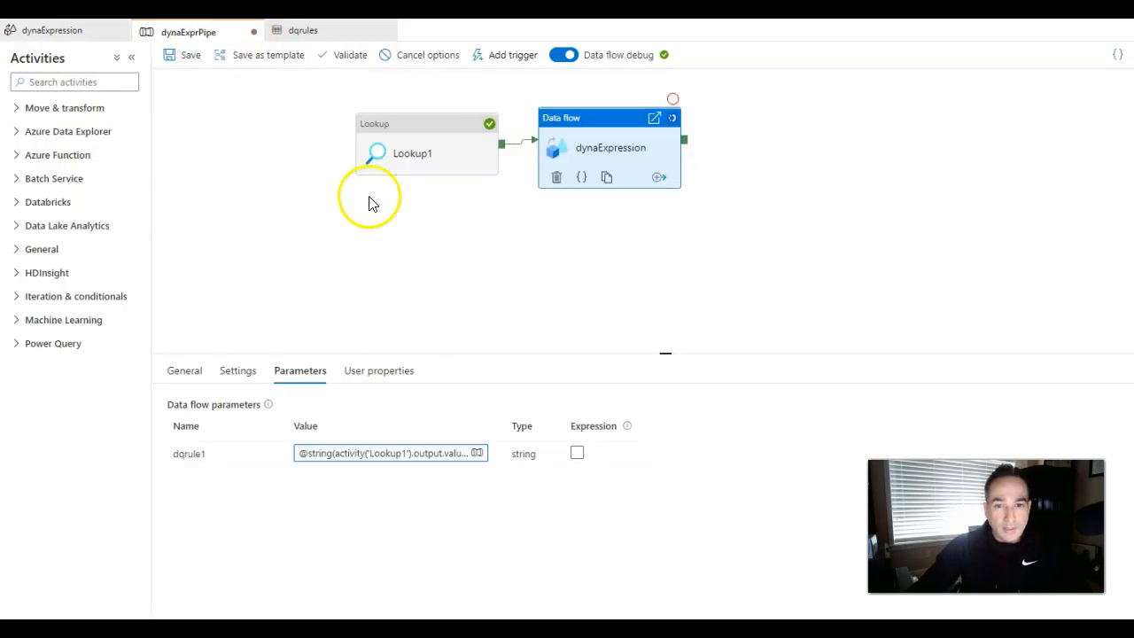
left_click(500, 319)
left_click(454, 407)
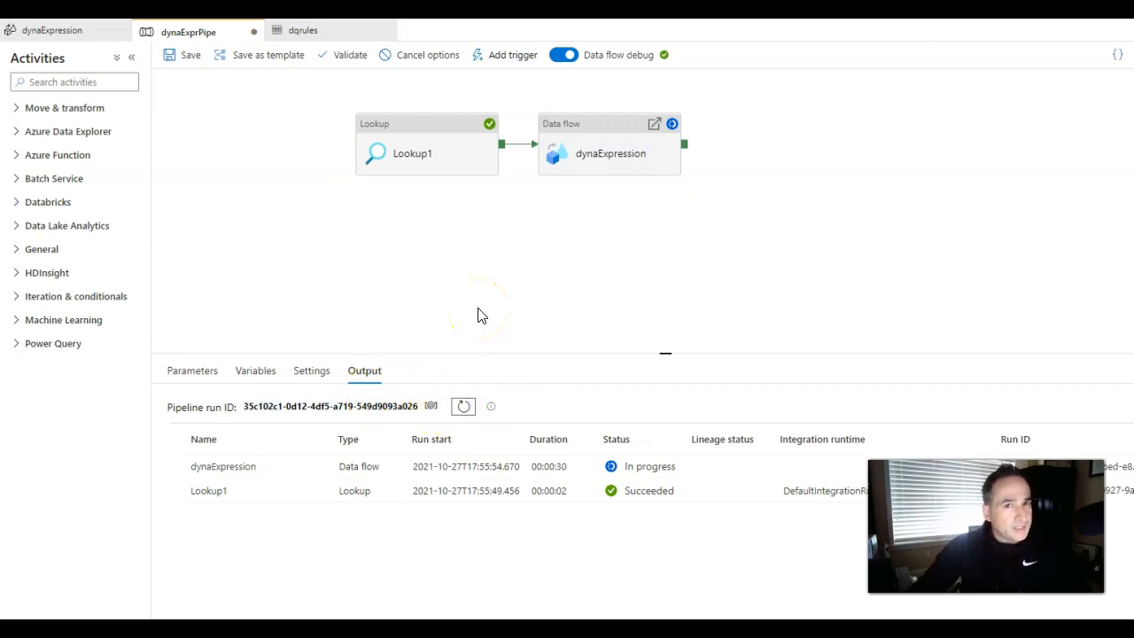
left_click(461, 409)
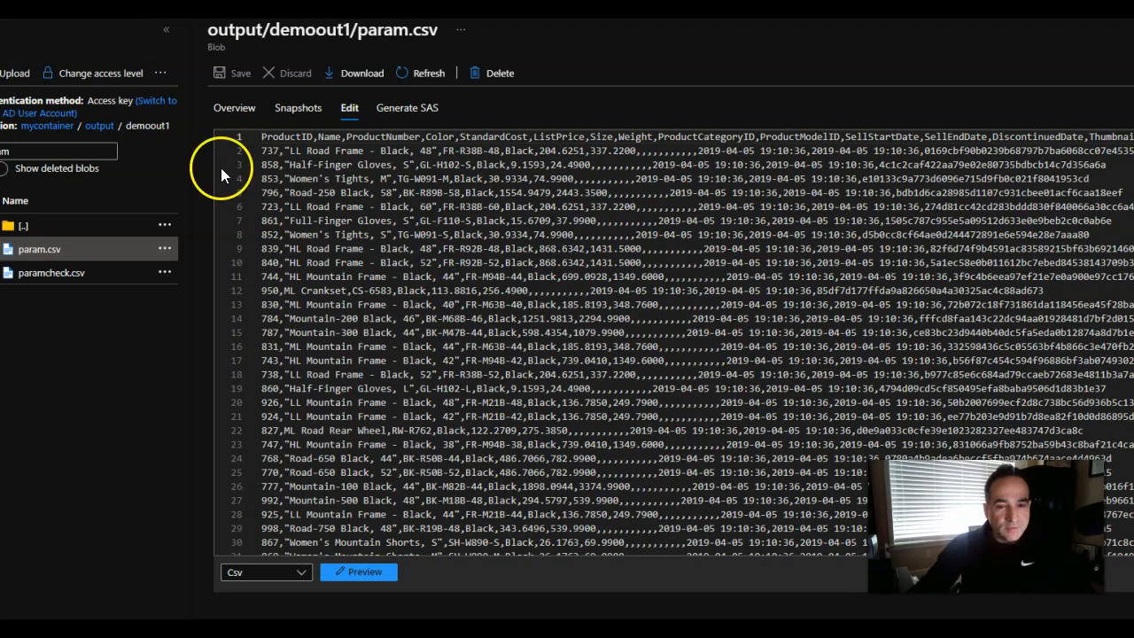
left_click(411, 77)
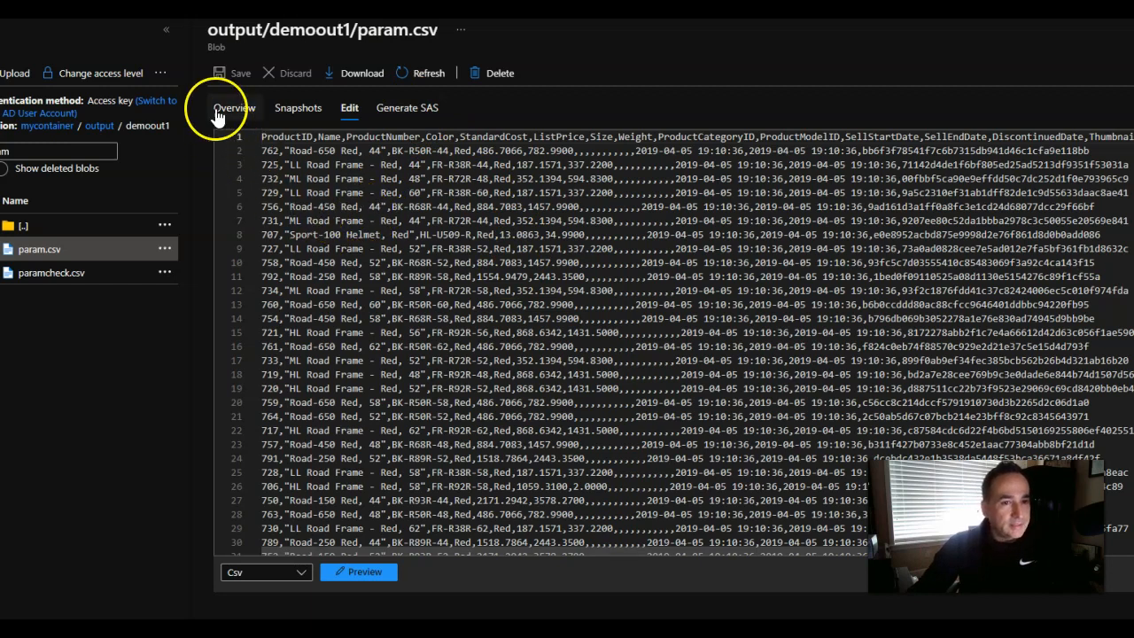
Step: In dqrules1.csv, change the color value in the Color rule's PassRule expression to Black
left_click(449, 76)
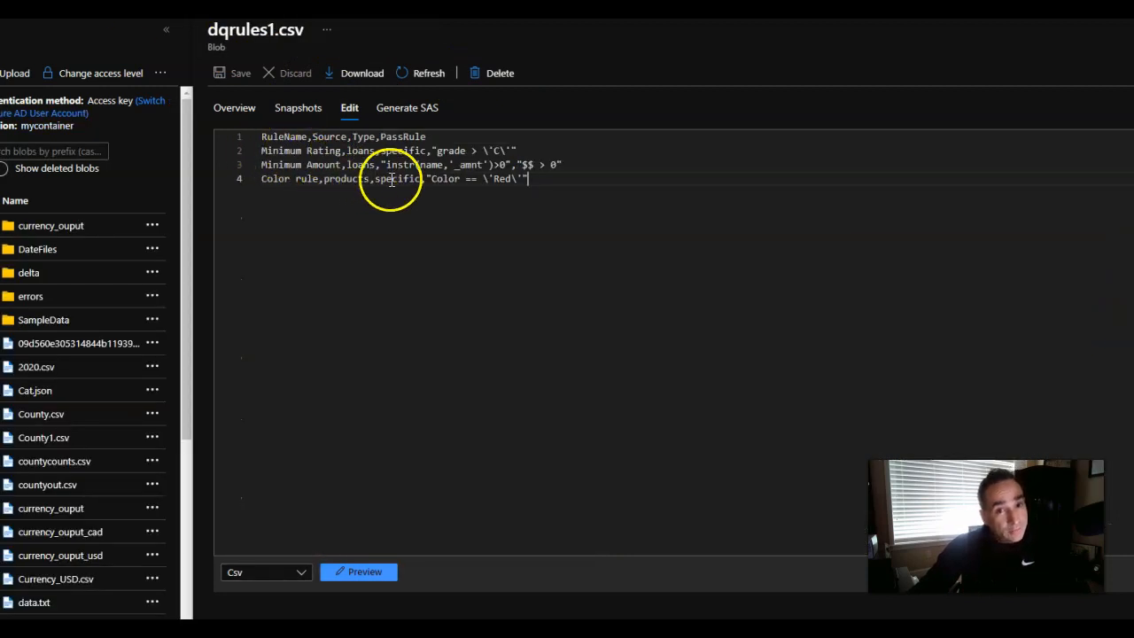
double_click(502, 179)
type("Black")
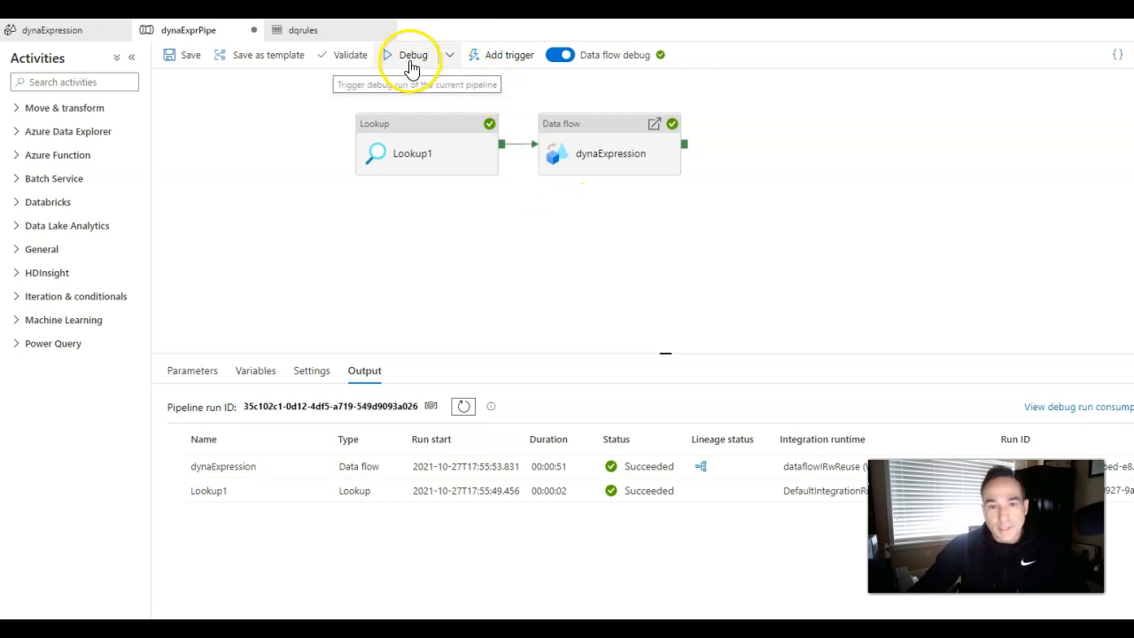
Step: Run dynaExprPipe in debug again, refresh its status, and reload output/demoout1/param.csv in the Azure portal to check the output
left_click(412, 60)
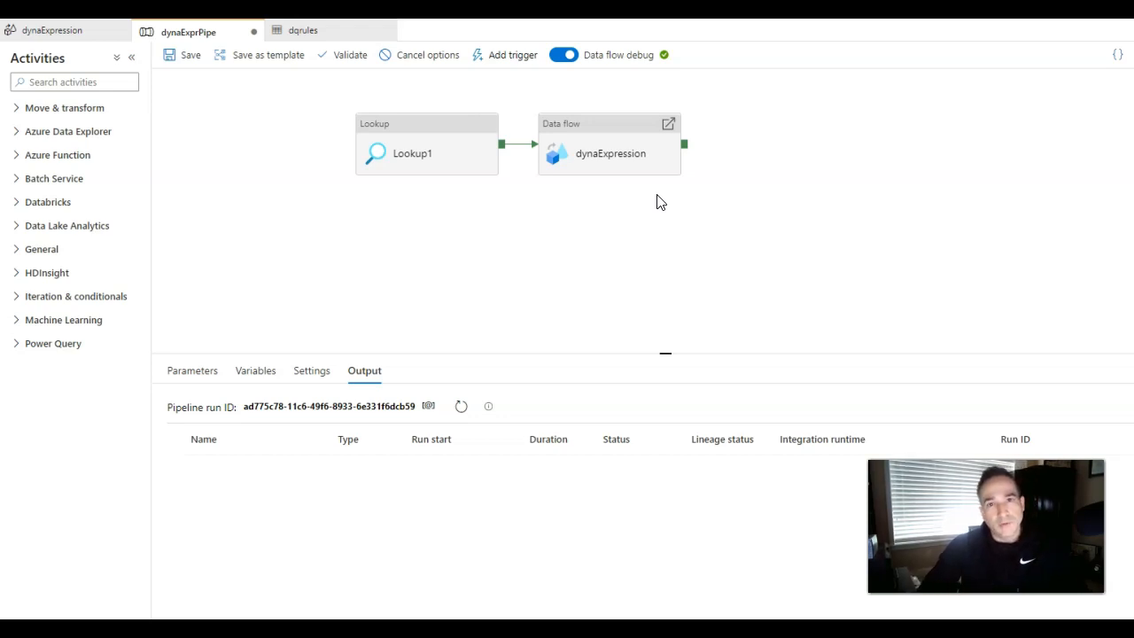
left_click(461, 405)
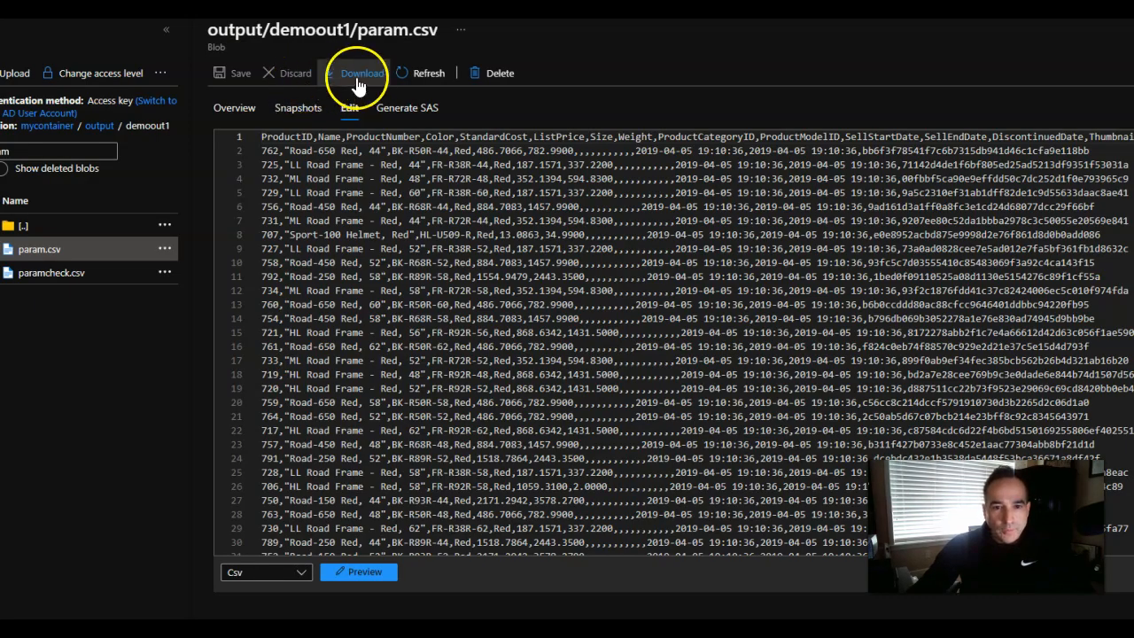
left_click(416, 70)
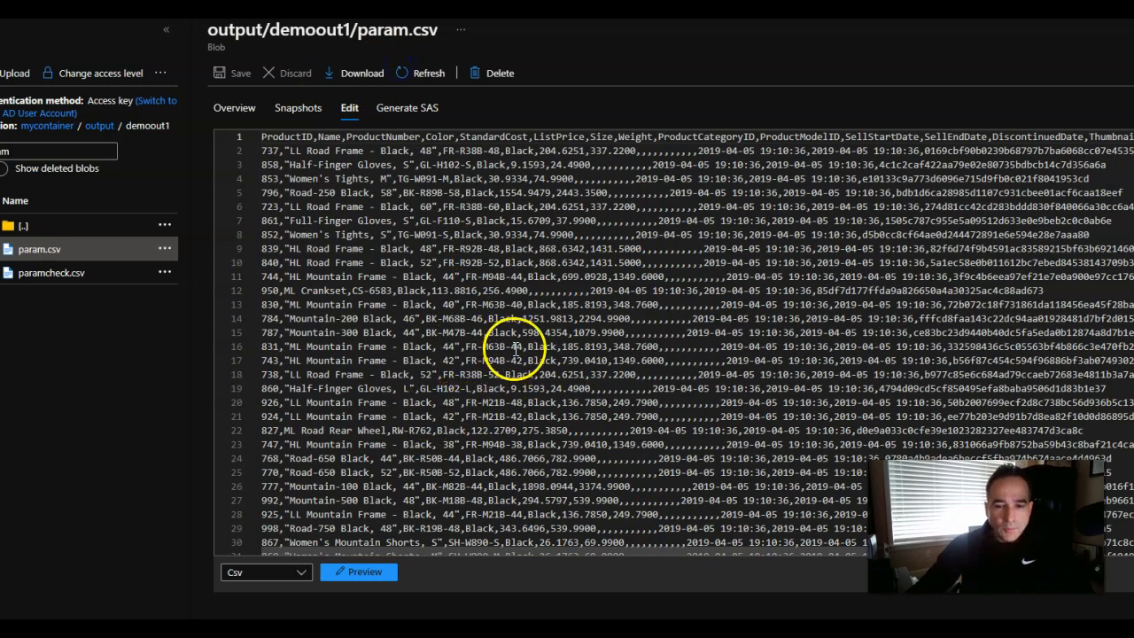